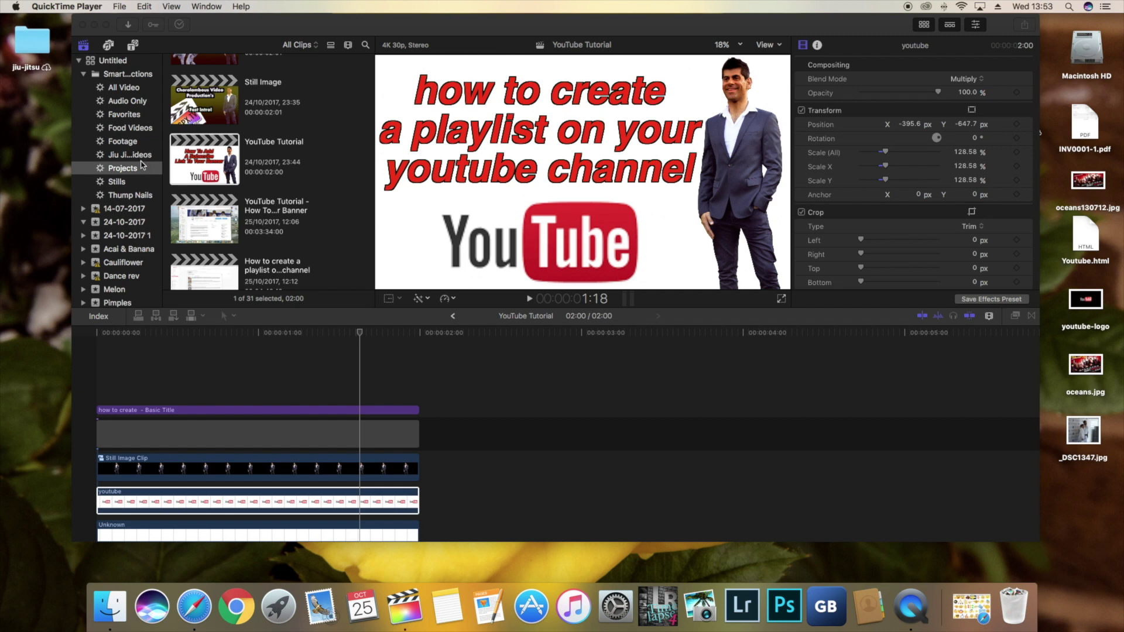
Open the 'How to create a playlist on your youtube channel' project from the Projects list
scroll(204, 216, "down", 2)
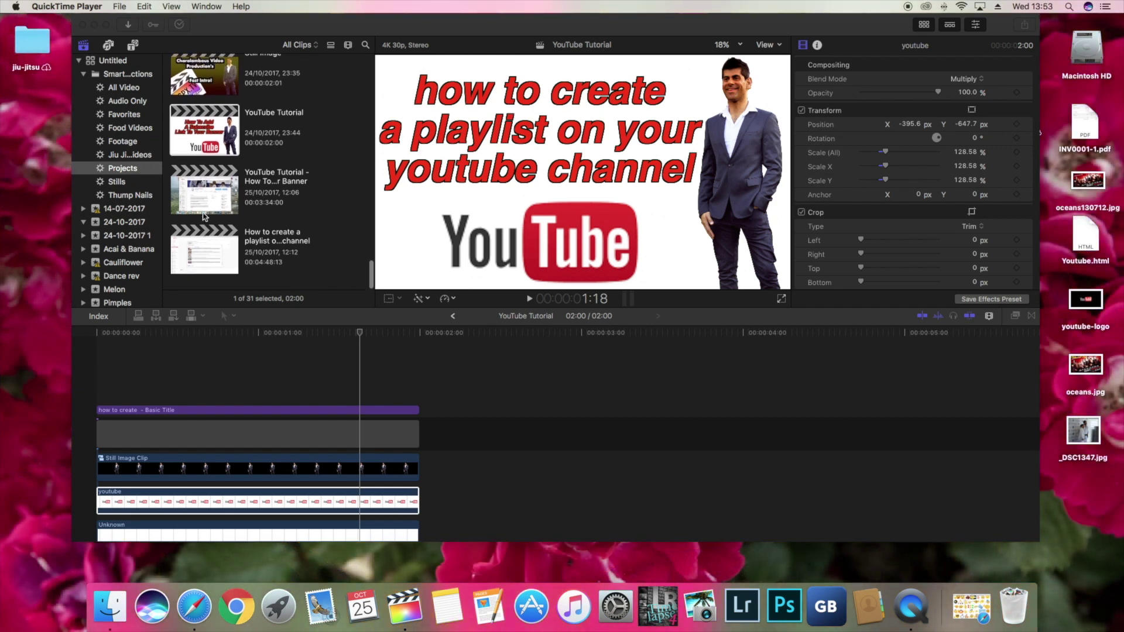
double_click(199, 261)
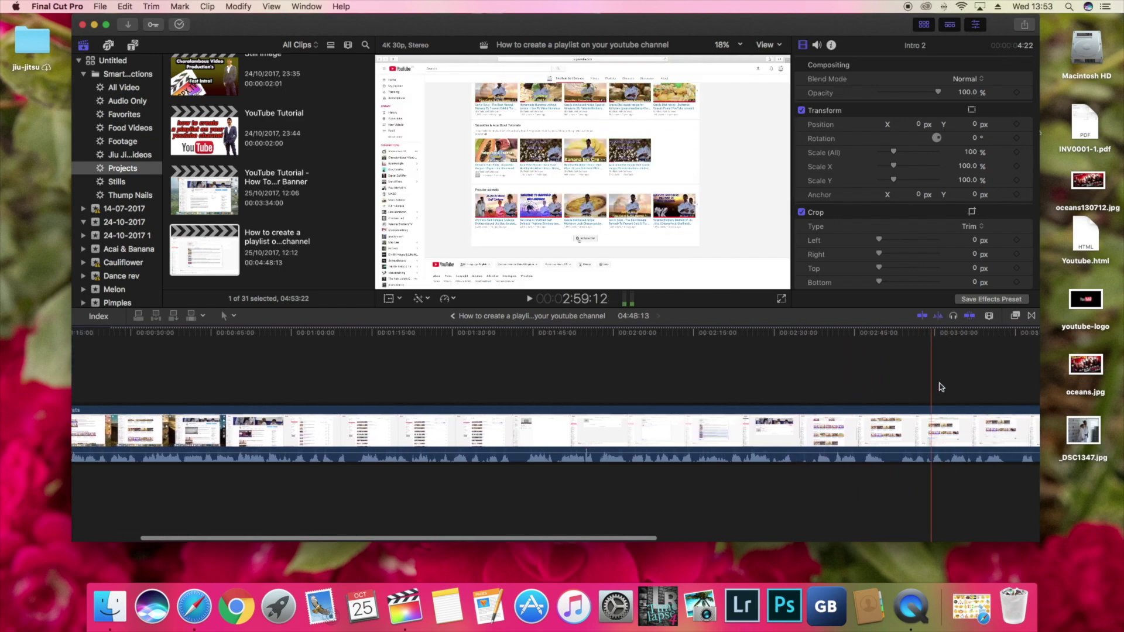
Scroll the timeline to the end and play back the playlist tutorial's ending
scroll(884, 378, "right", 10)
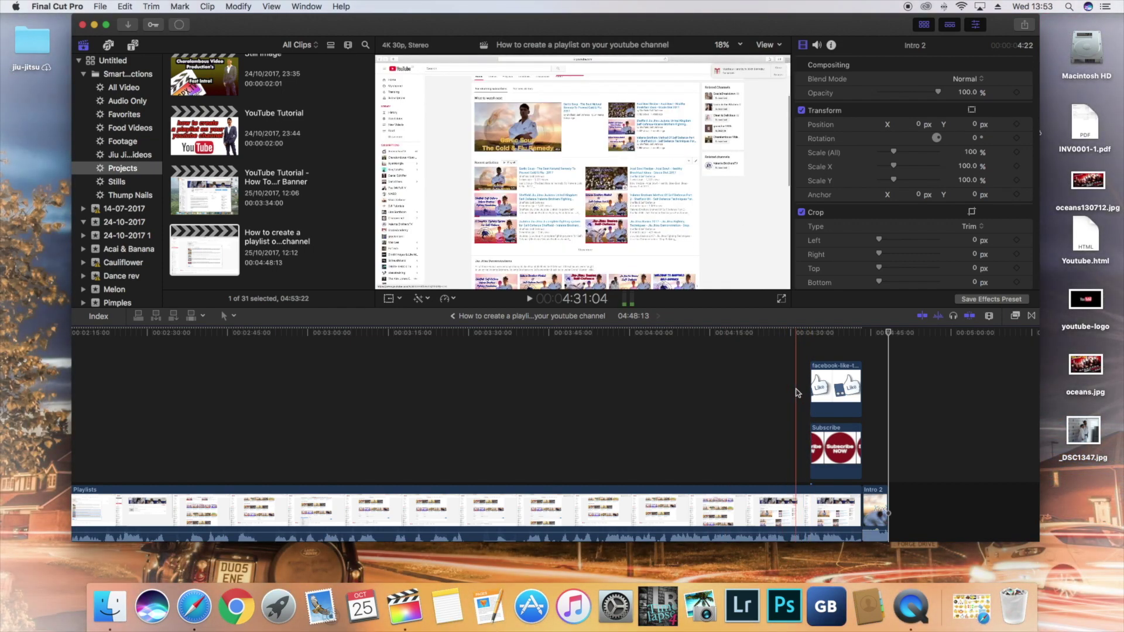
key("space")
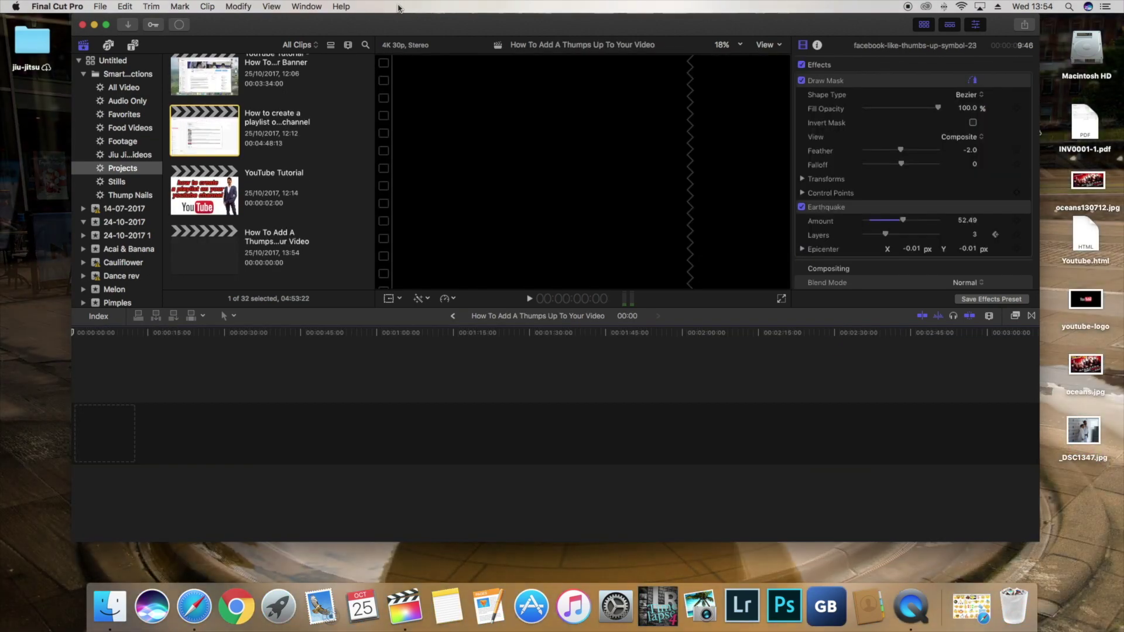
Minimise Final Cut Pro, restore Safari, and browse the 'free thumbs up emoji' image results
left_click(94, 25)
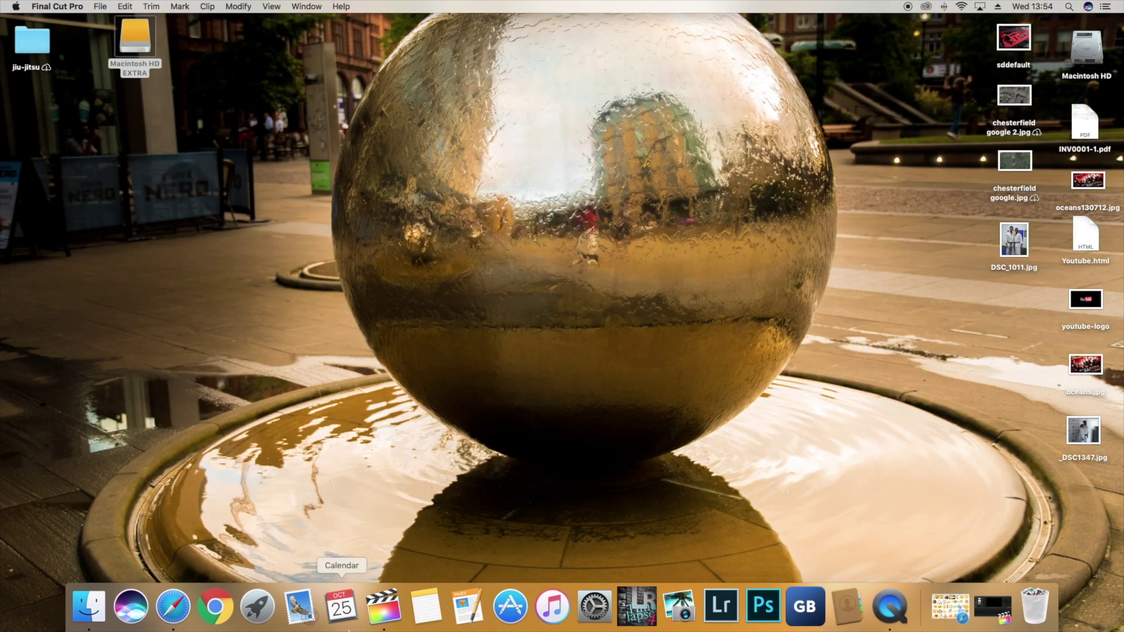
left_click(172, 607)
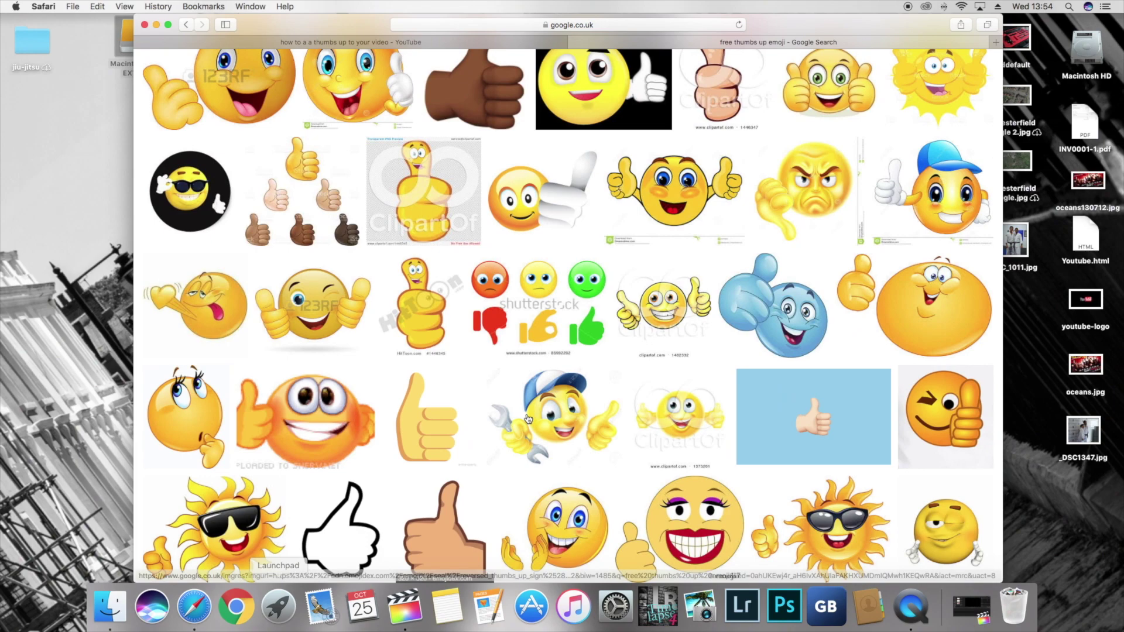
scroll(528, 418, "up", 15)
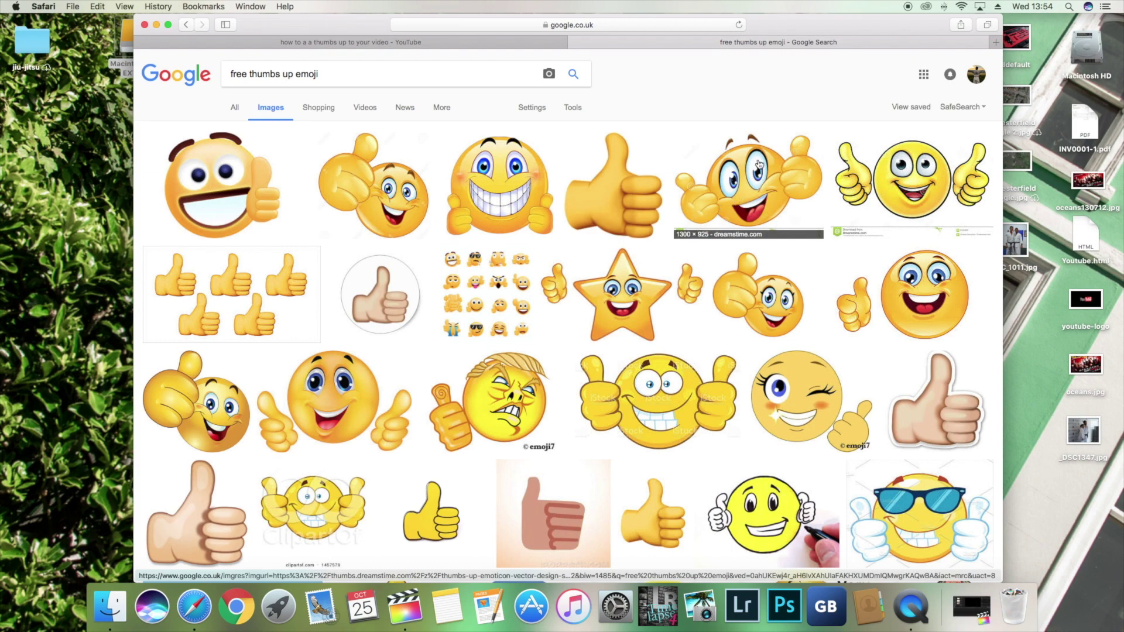
scroll(709, 246, "down", 5)
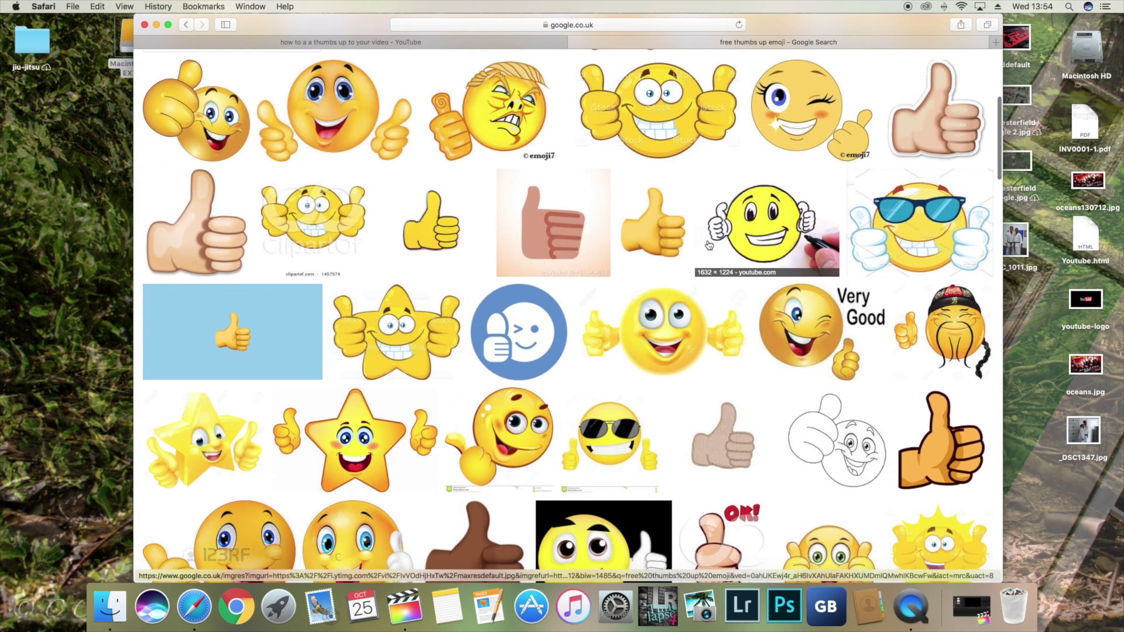
scroll(400, 374, "down", 3)
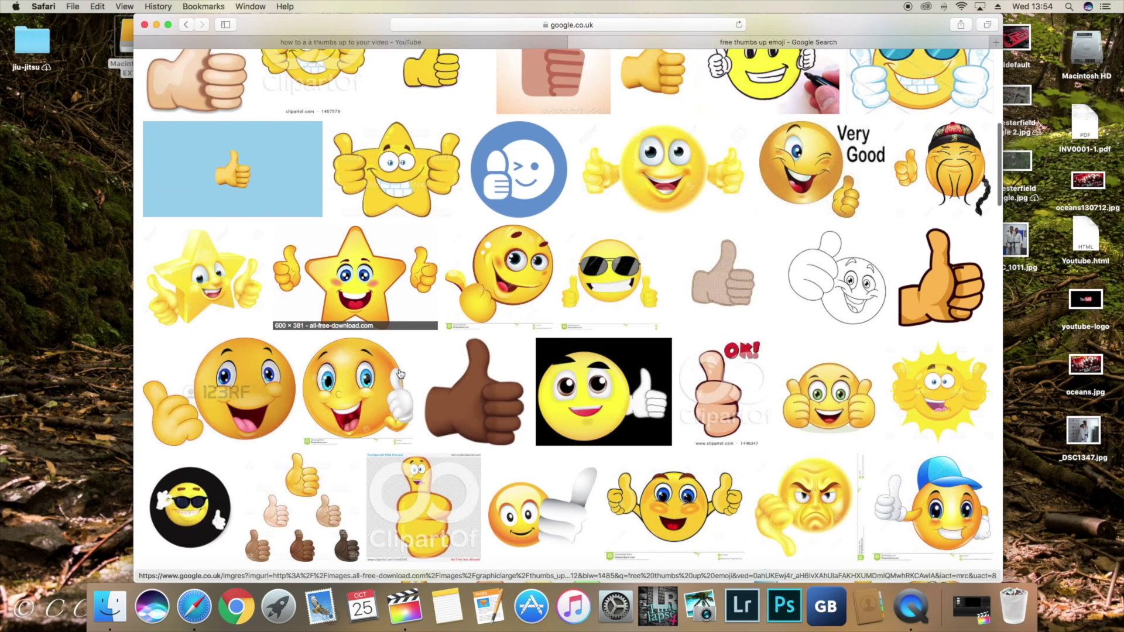
scroll(401, 374, "down", 15)
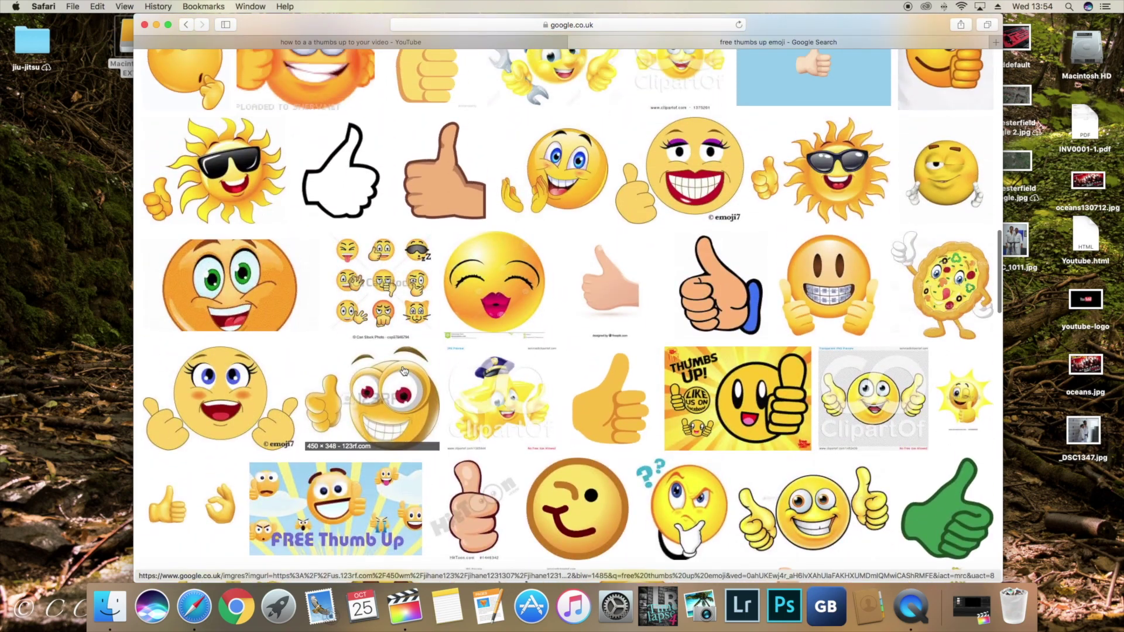
scroll(398, 267, "down", 2)
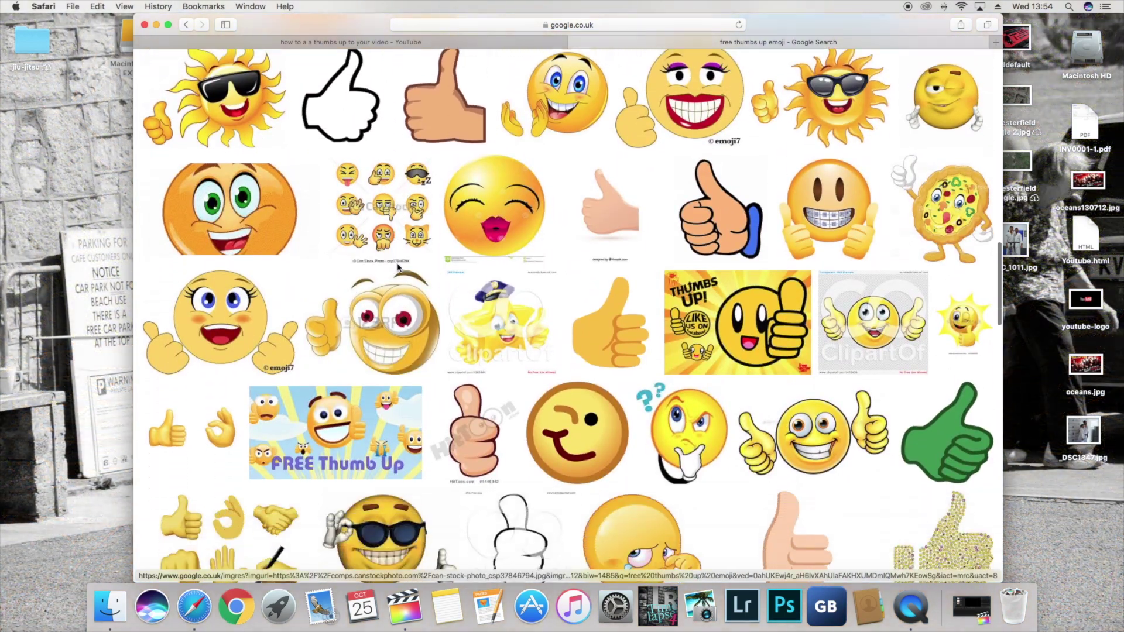
scroll(398, 268, "down", 5)
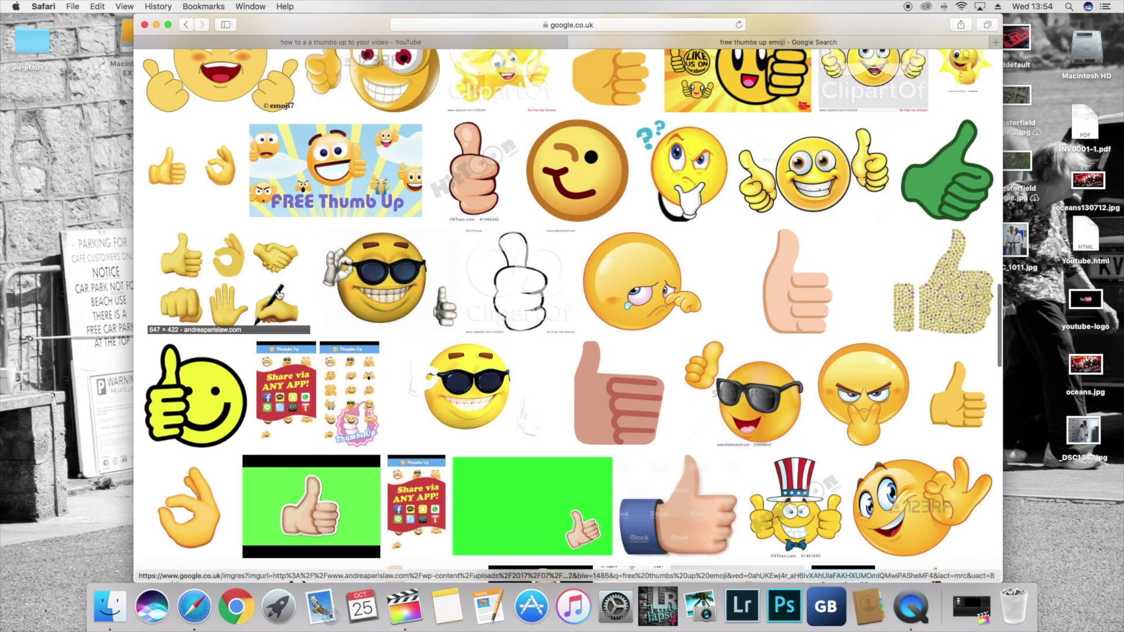
scroll(281, 310, "down", 4)
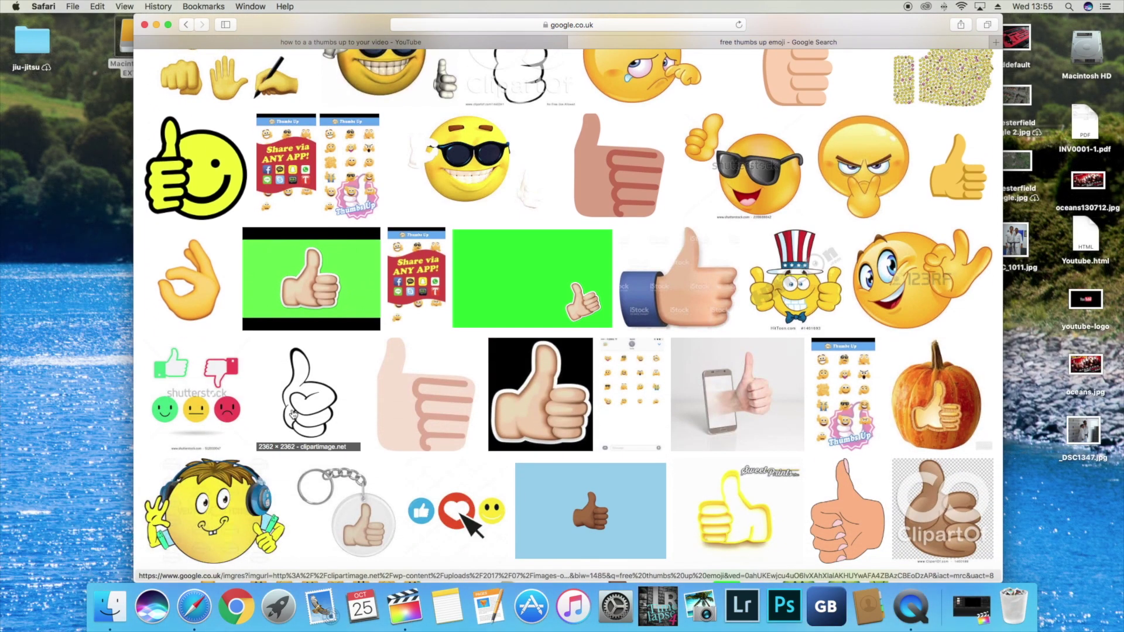
Save the black-and-white thumbs-up clipart as 'Thumps Up 2', then minimise Safari
right_click(295, 414)
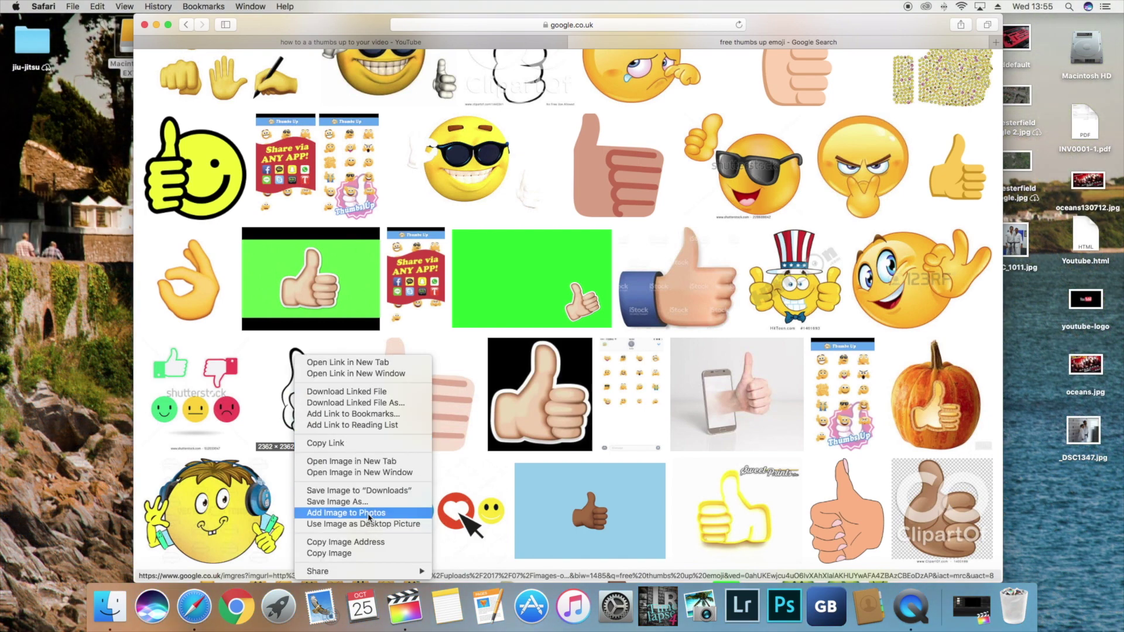
left_click(360, 502)
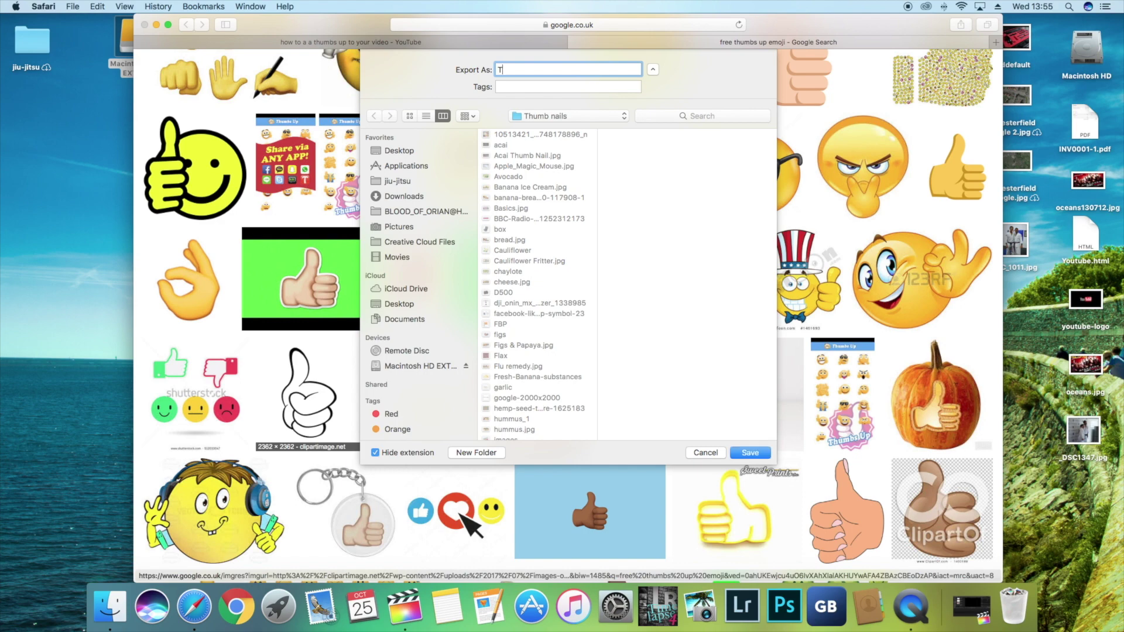
type("Thum")
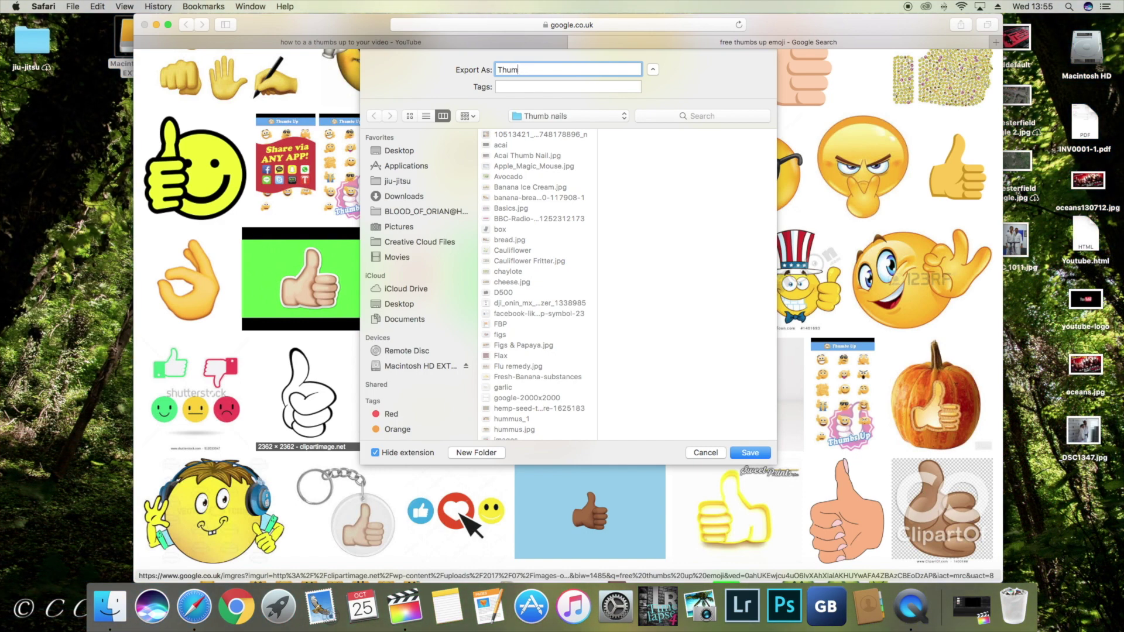
type("ps ")
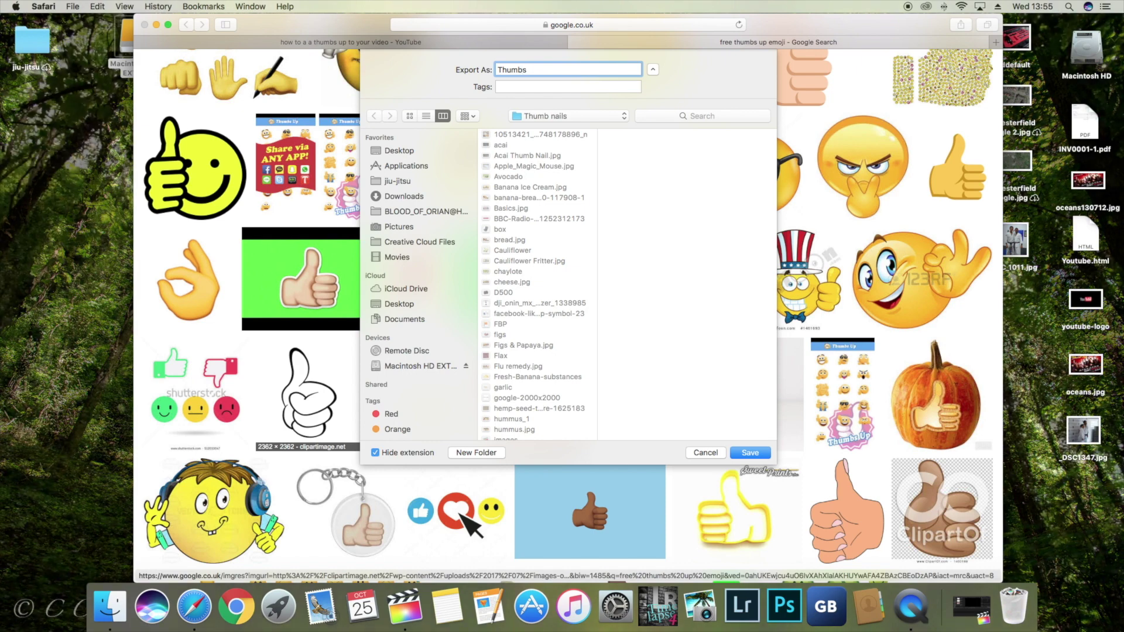
type("Up")
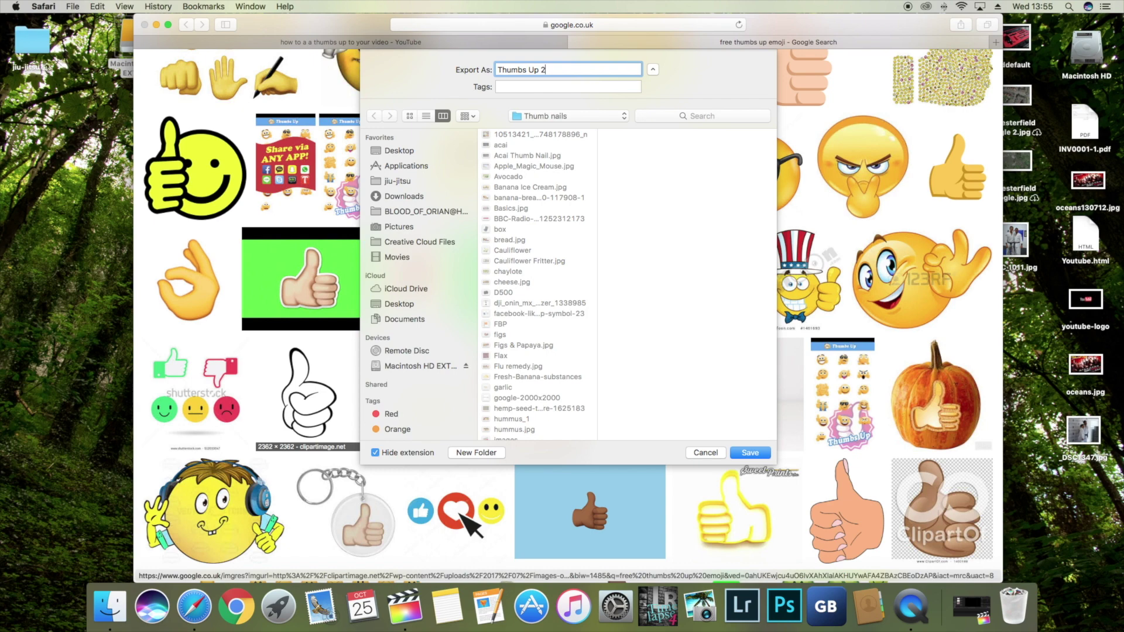
type(" 2")
key("Return")
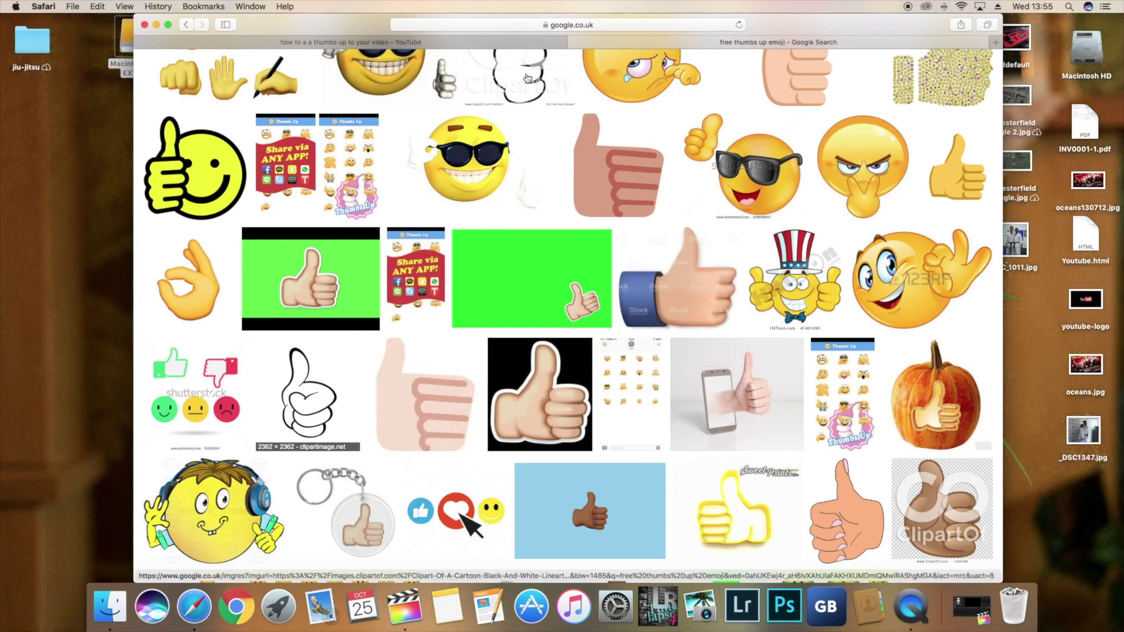
left_click(155, 25)
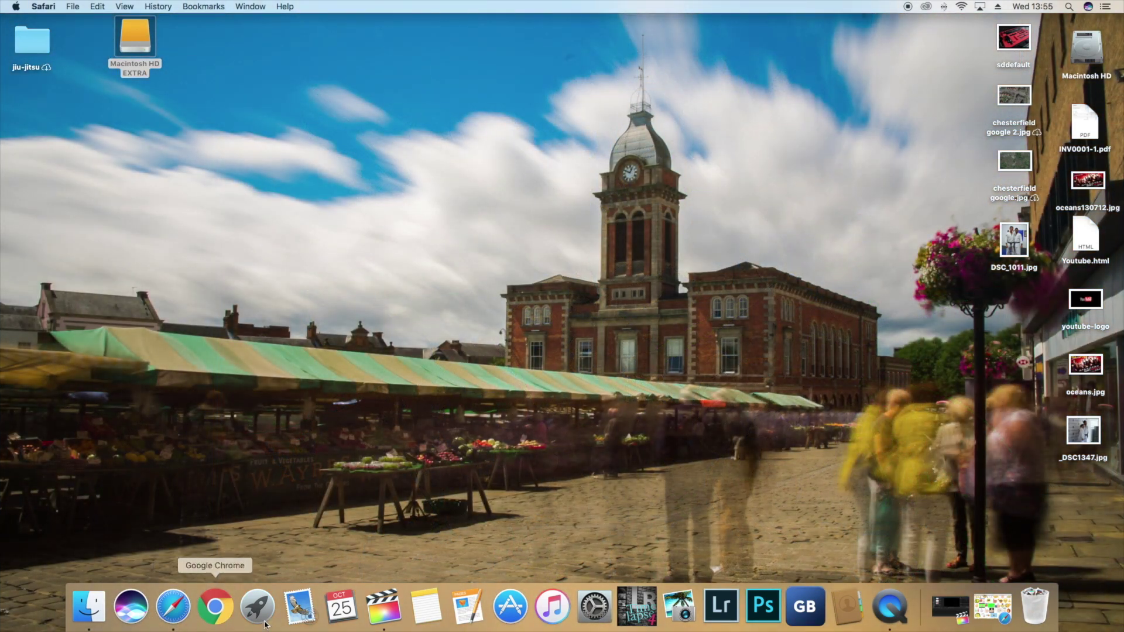
Open Macintosh HD EXTRA's Thumb nails folder in Finder and scroll to the Thumbs Up 2 image
left_click(950, 606)
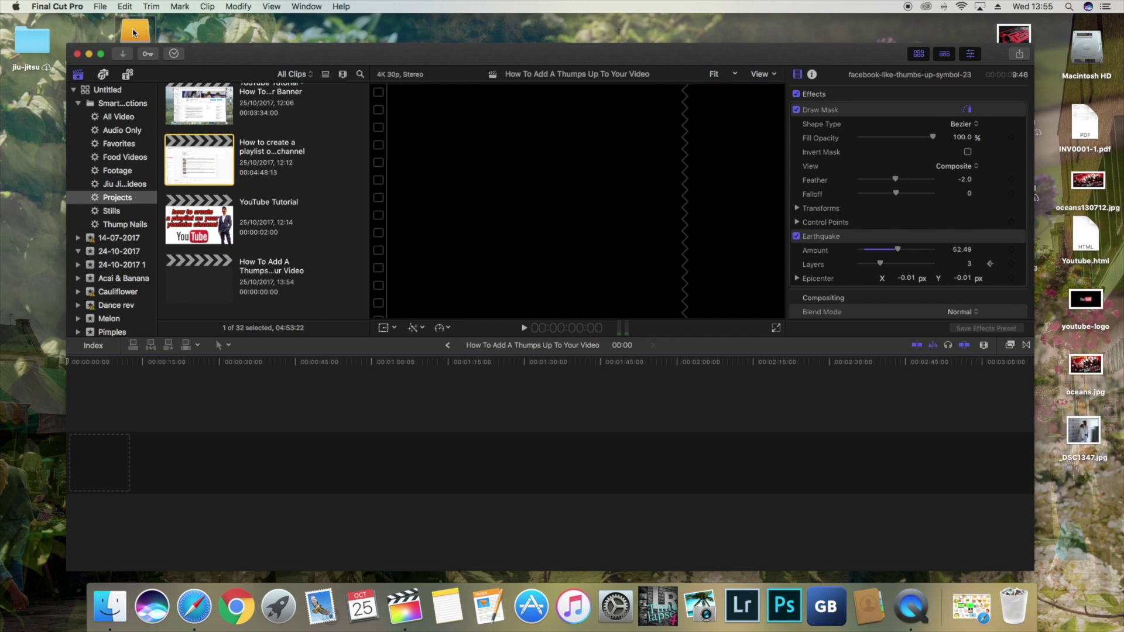
double_click(134, 32)
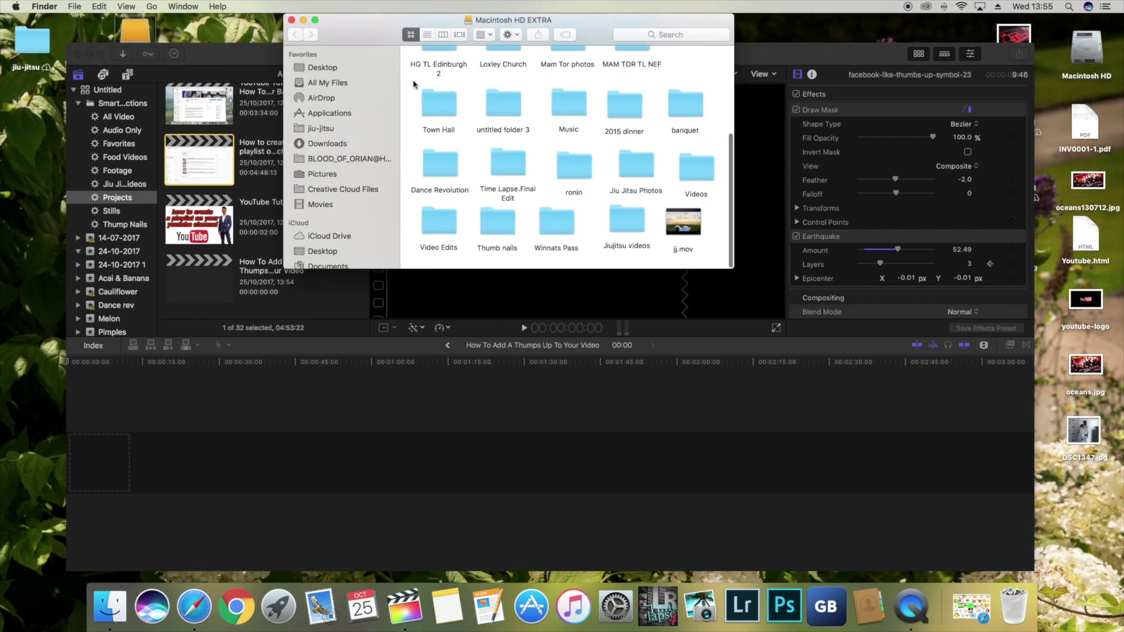
double_click(501, 224)
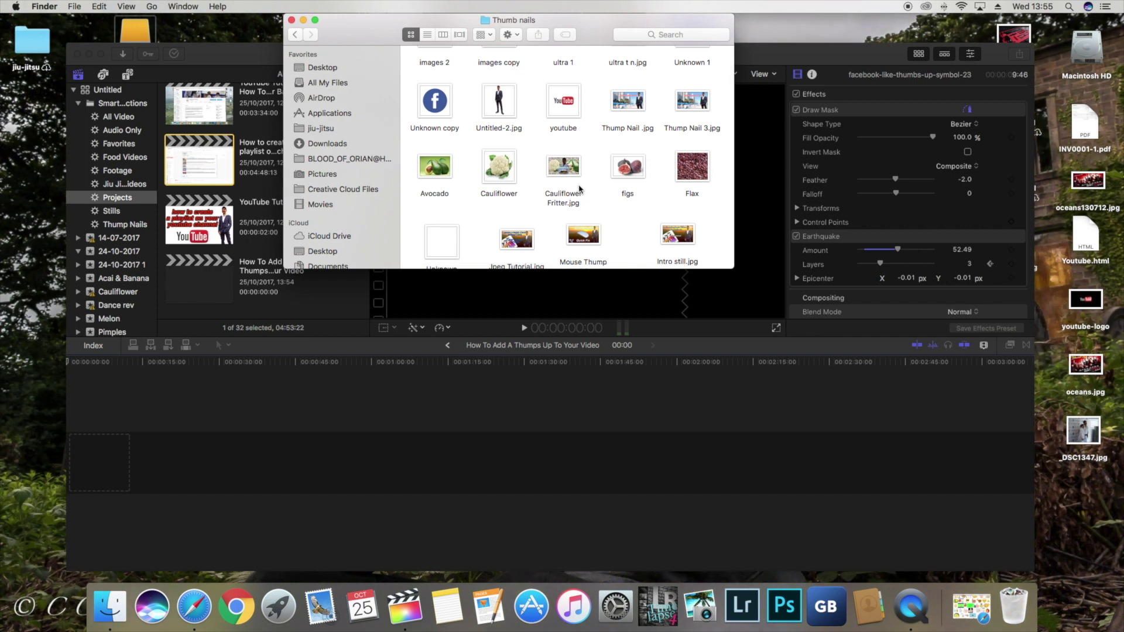
scroll(580, 194, "down", 15)
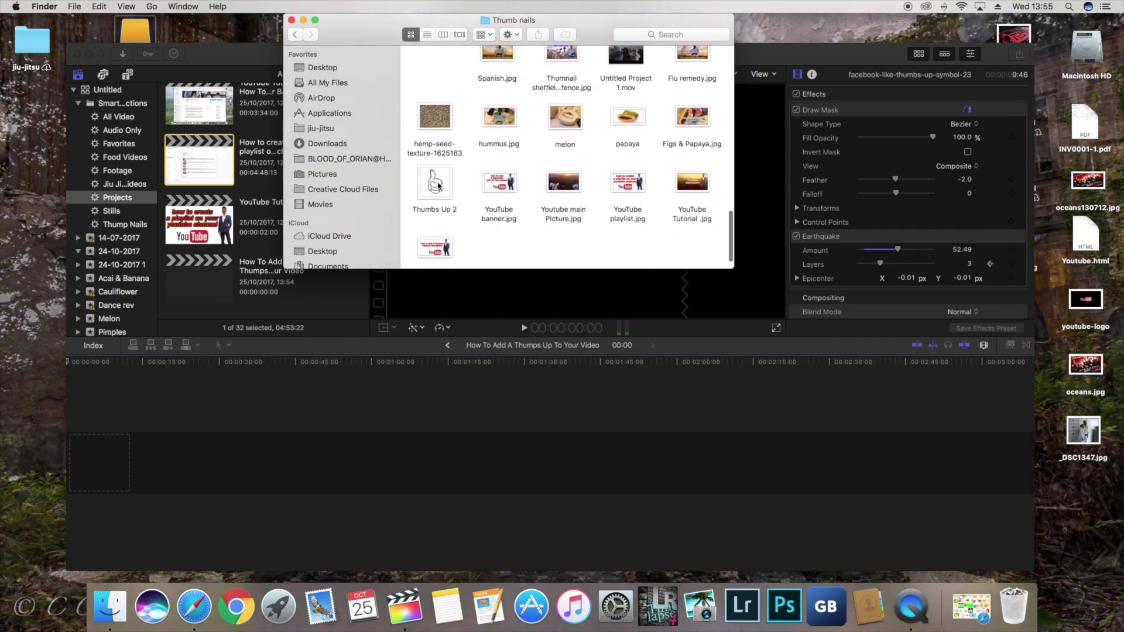
Drag the Thumbs Up 2 image from Finder into the 24-10-2017 event beside DSC_4185
left_click(109, 255)
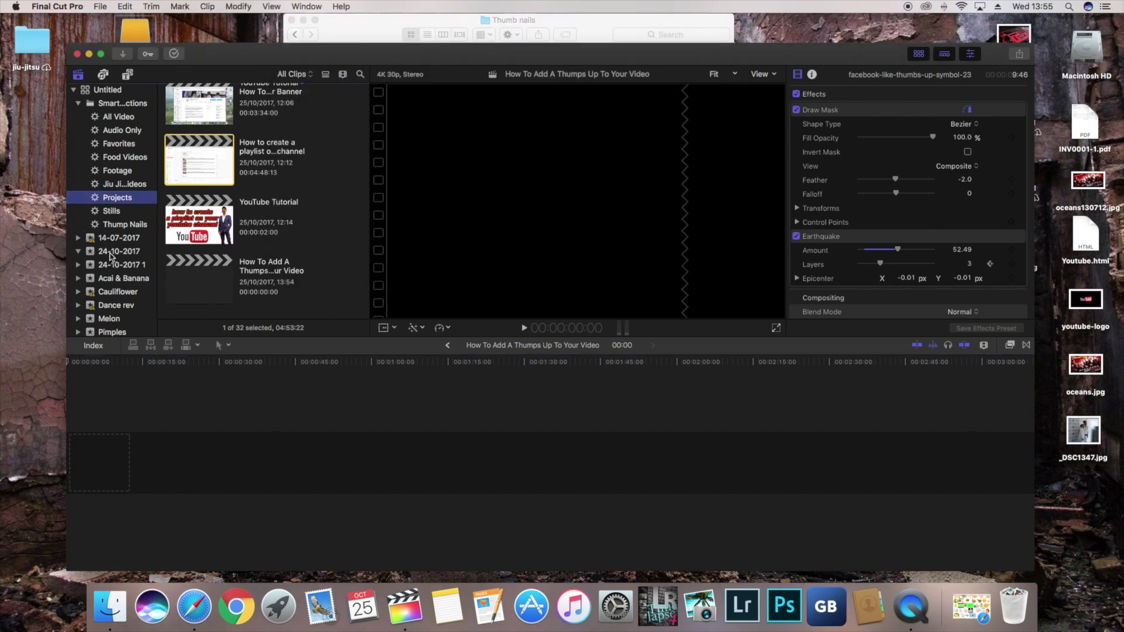
left_click(114, 253)
left_click(336, 33)
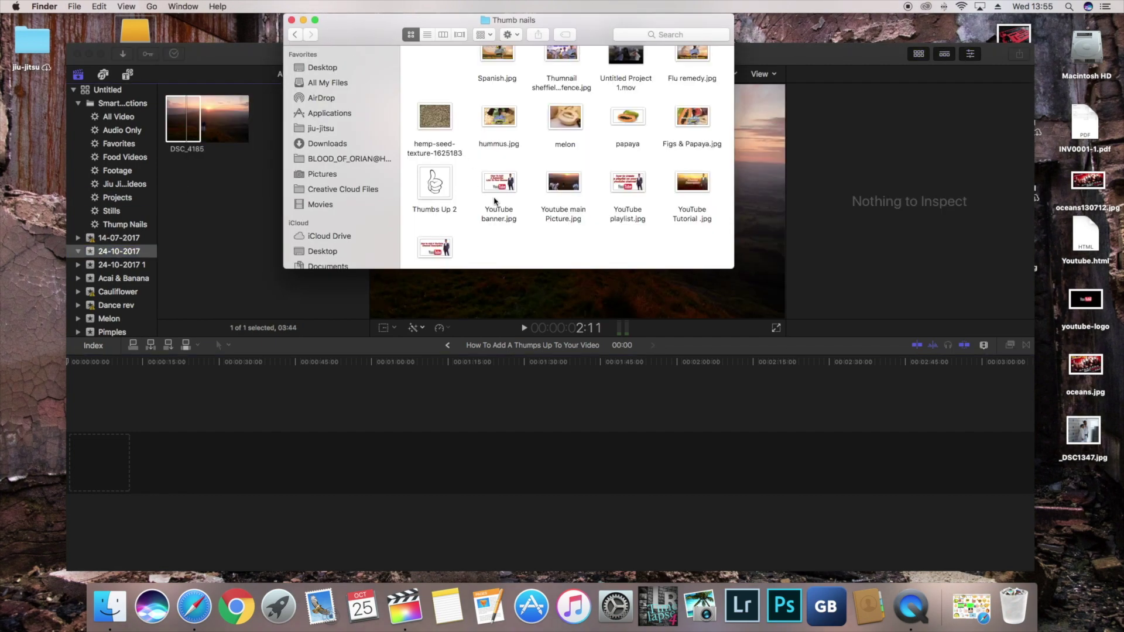
left_click_drag(435, 183, 138, 251)
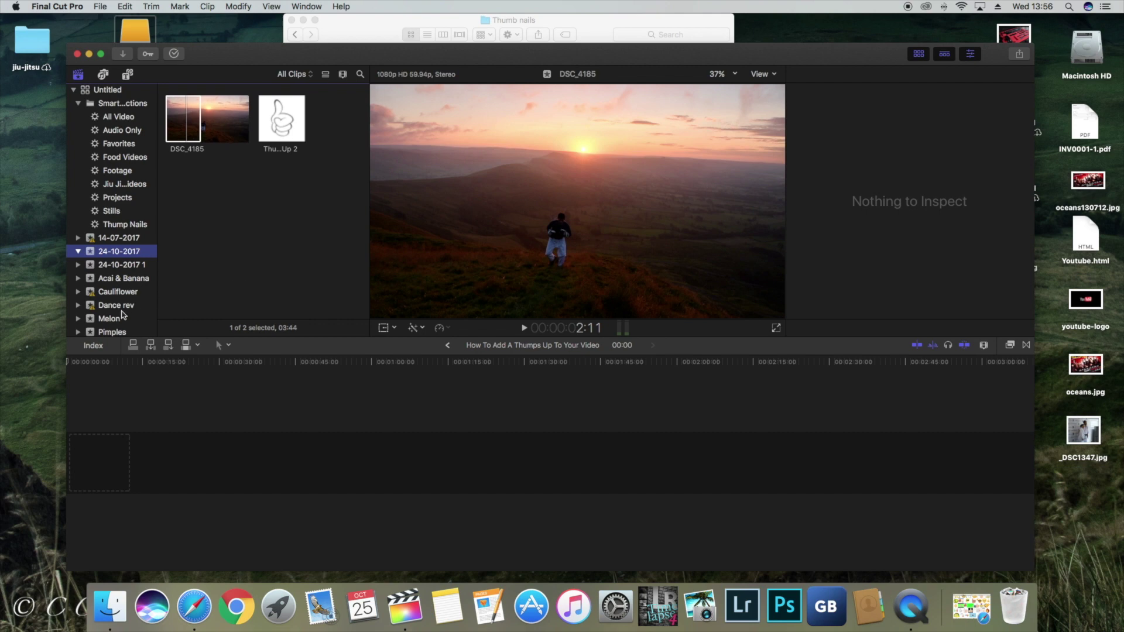
left_click_drag(284, 59, 290, 30)
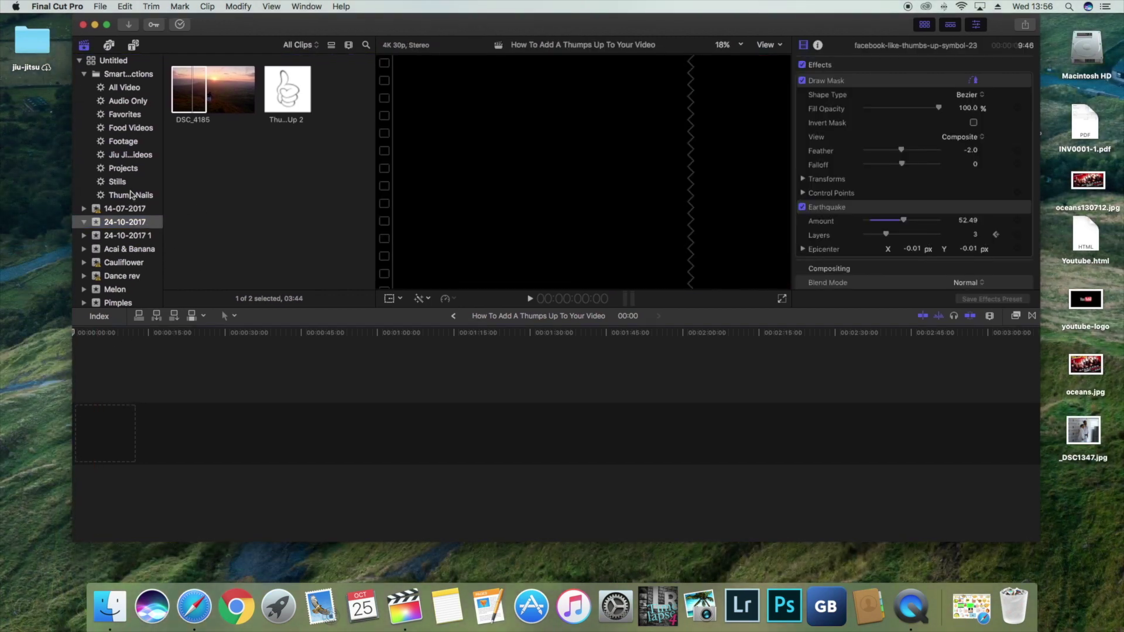
Show the Projects list and open the YouTube Tutorial project
left_click(125, 171)
scroll(214, 191, "up", 5)
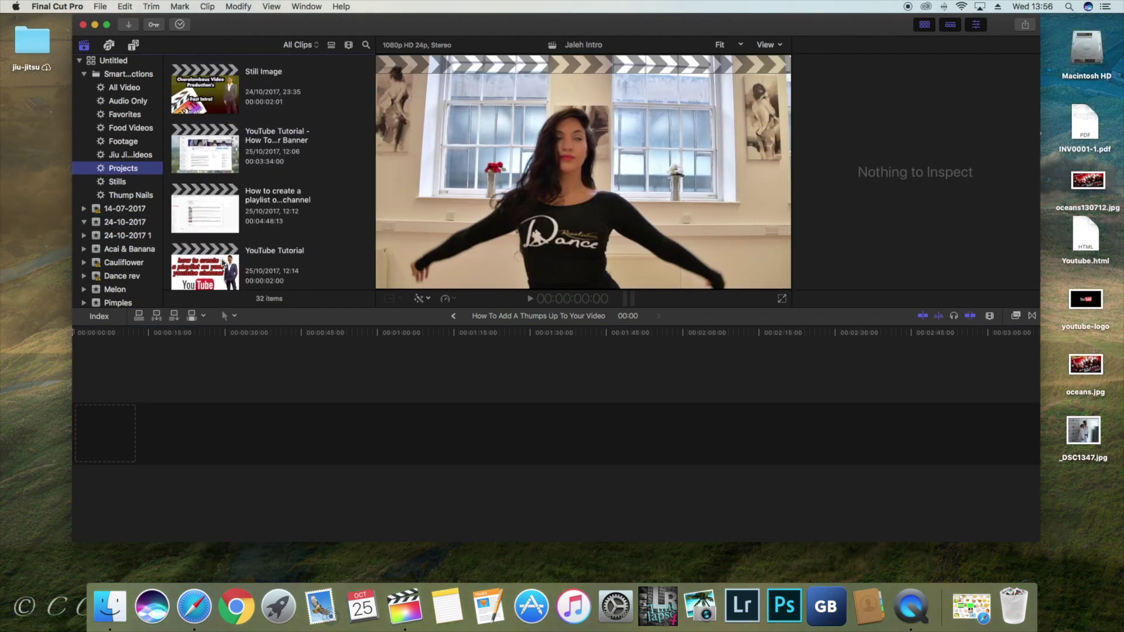
scroll(221, 261, "down", 1)
scroll(221, 261, "down", 5)
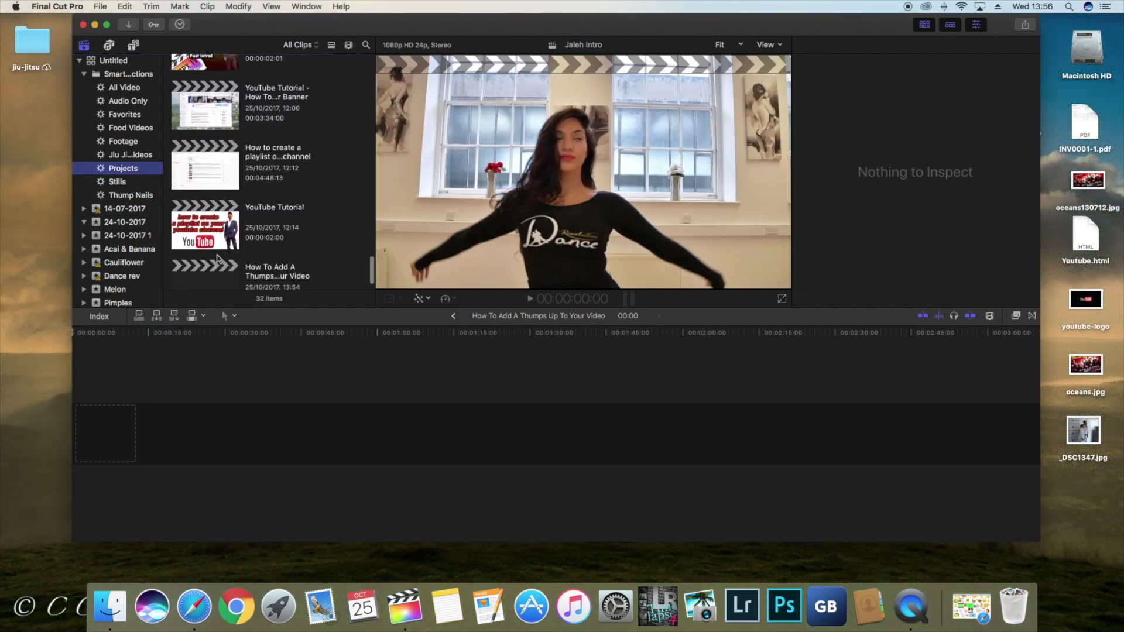
double_click(217, 221)
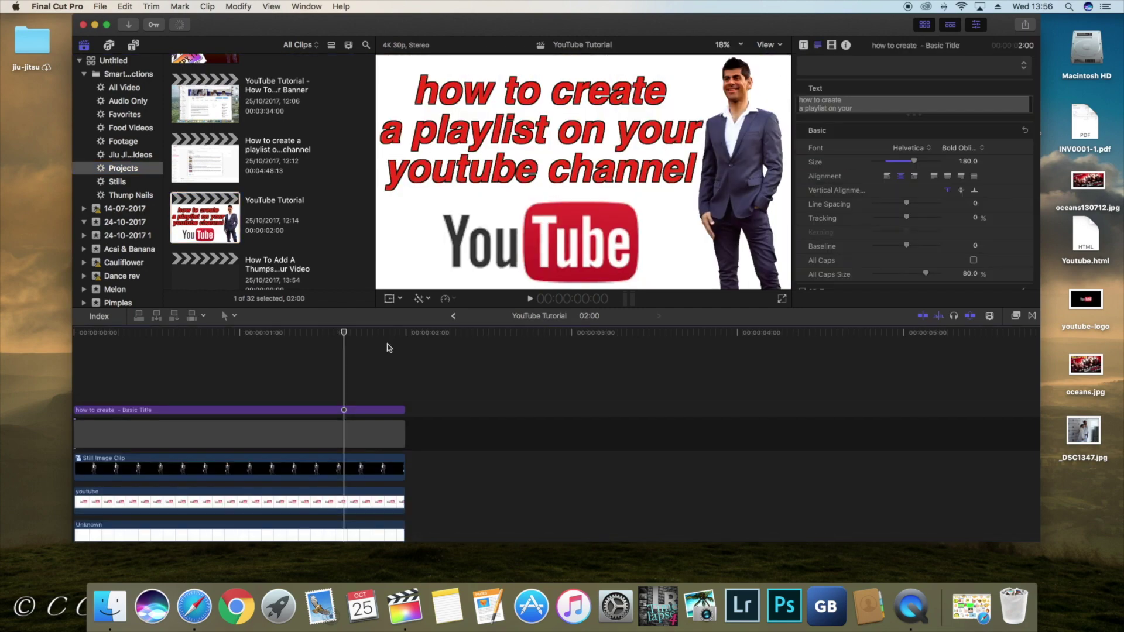
Zoom in the timeline's clip appearance, then reopen the 'How to create a playlist' project
left_click(989, 316)
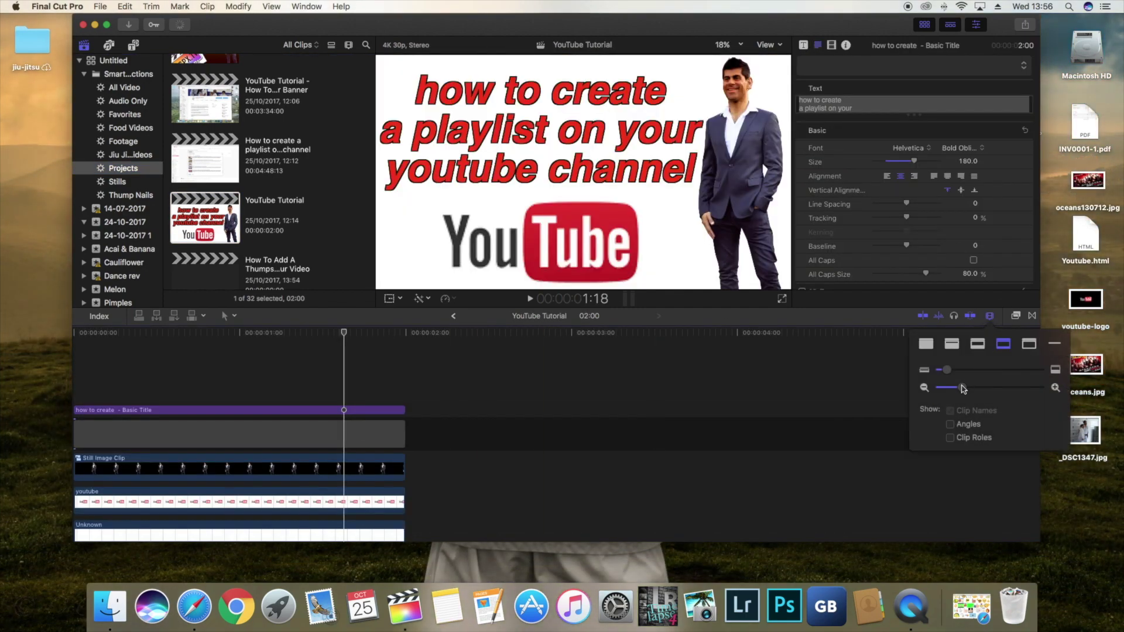
left_click_drag(965, 388, 1004, 387)
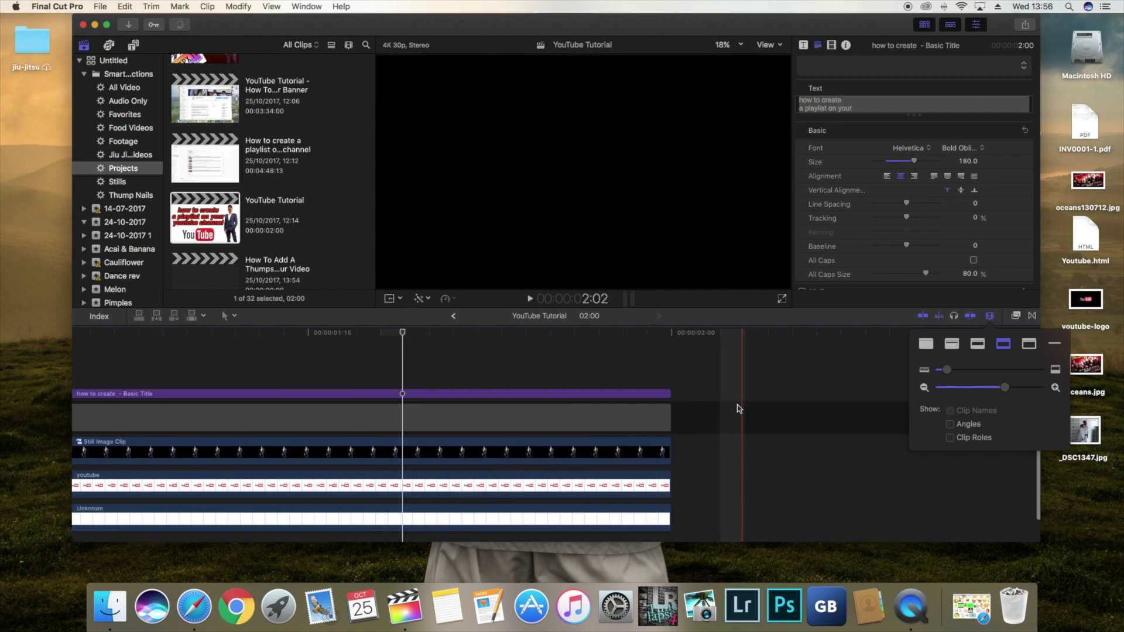
scroll(421, 401, "up", 1)
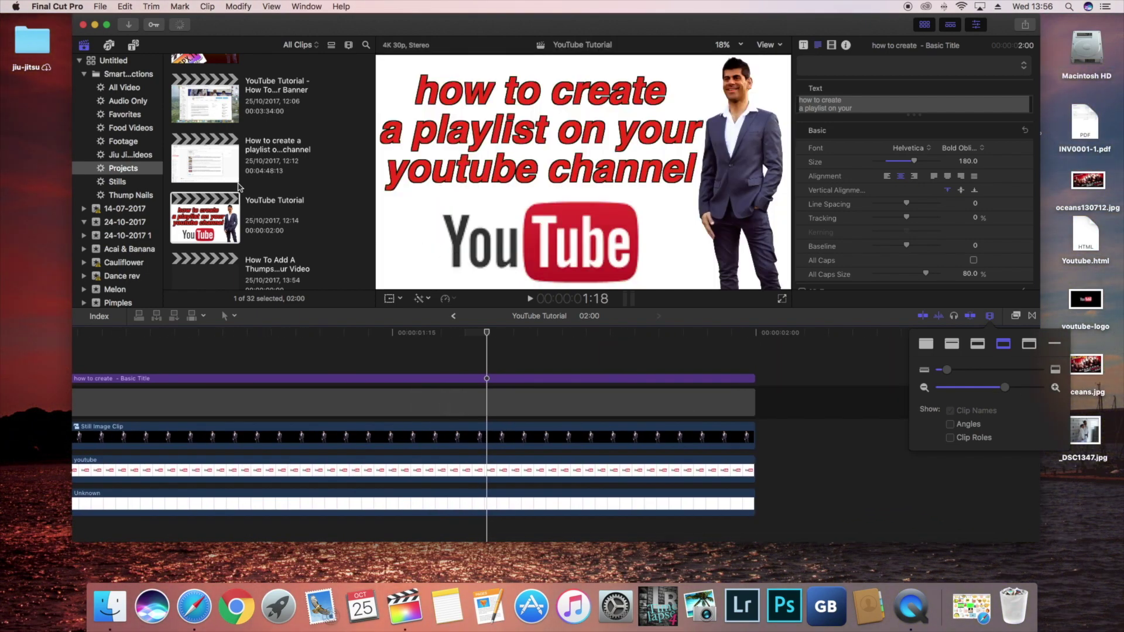
scroll(240, 191, "up", 3)
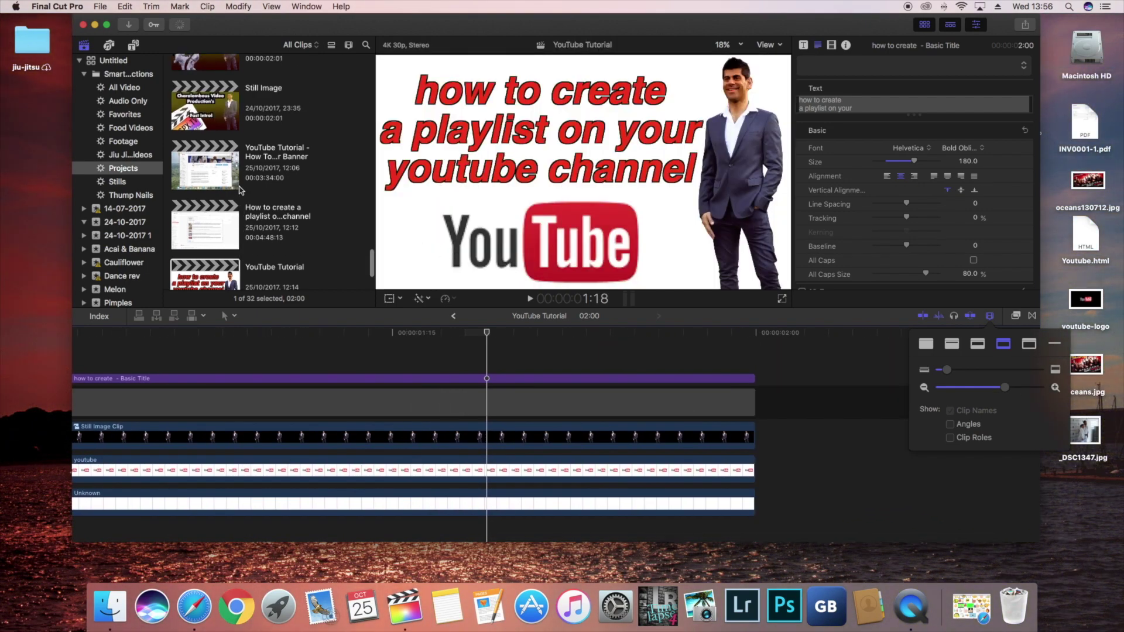
double_click(208, 230)
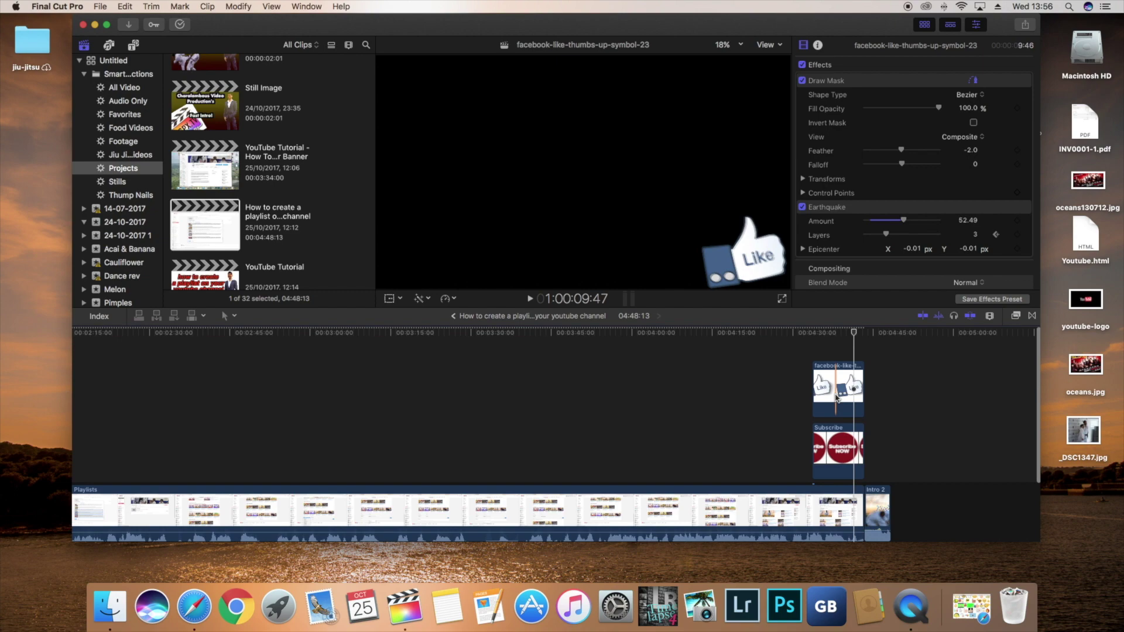
Connect the Thumbs Up 2 image above the Playlists clip at about 3:34
left_click(496, 439)
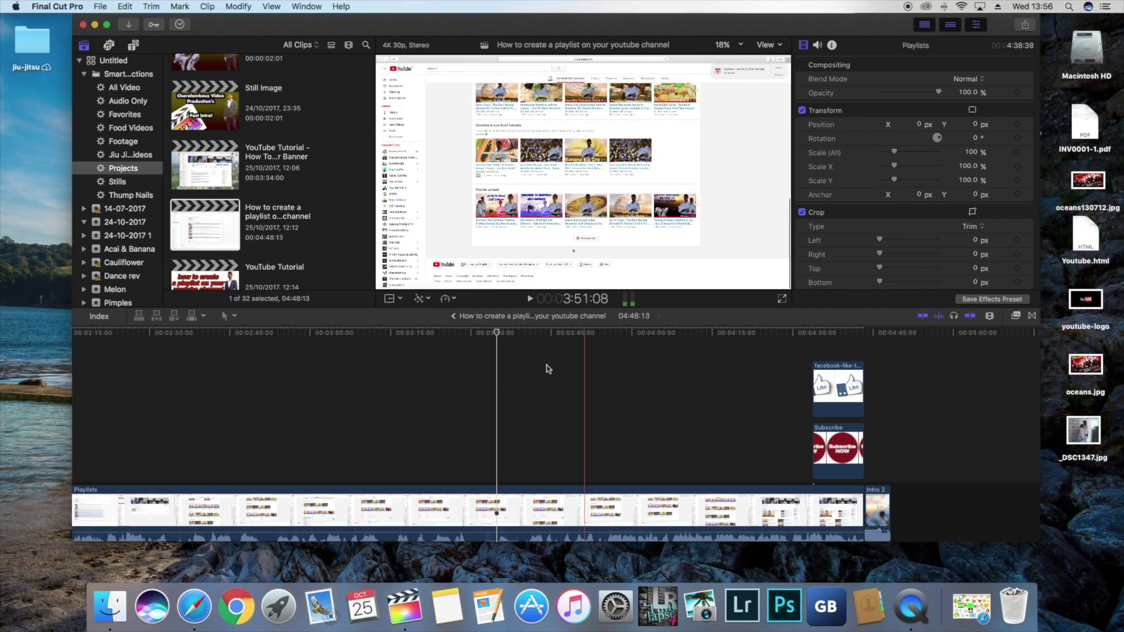
left_click(123, 225)
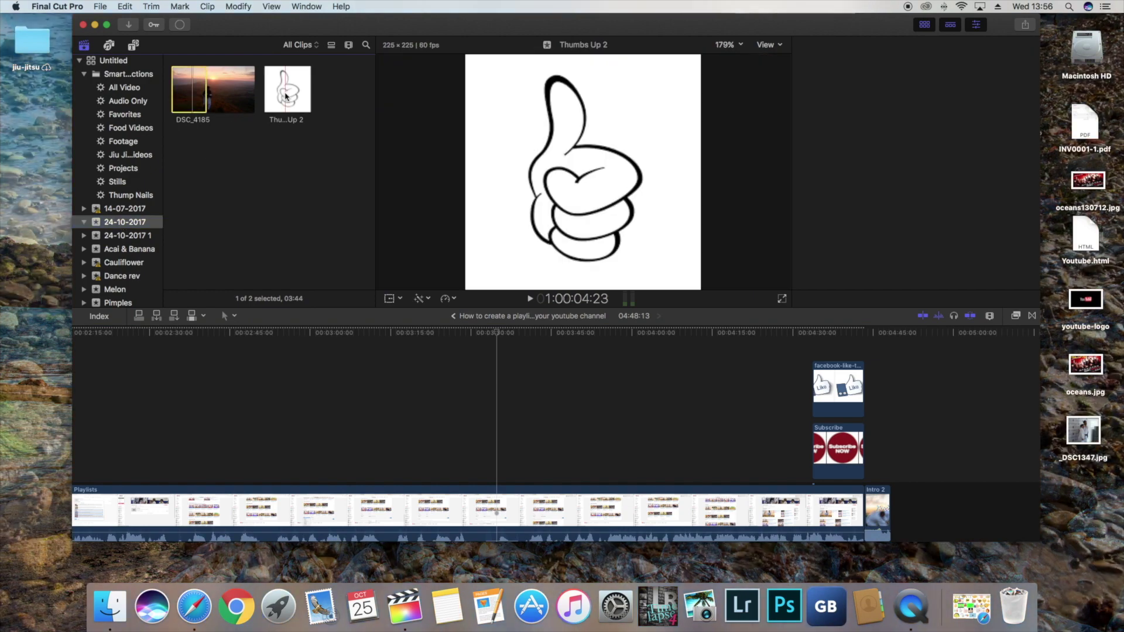
left_click(489, 455)
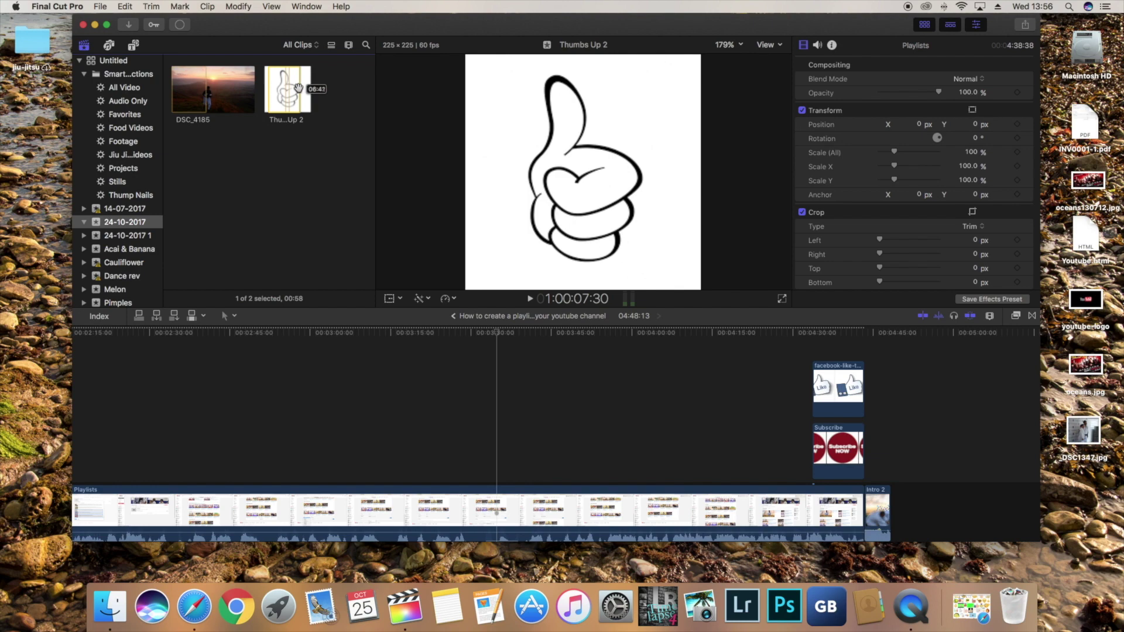
left_click_drag(298, 88, 536, 446)
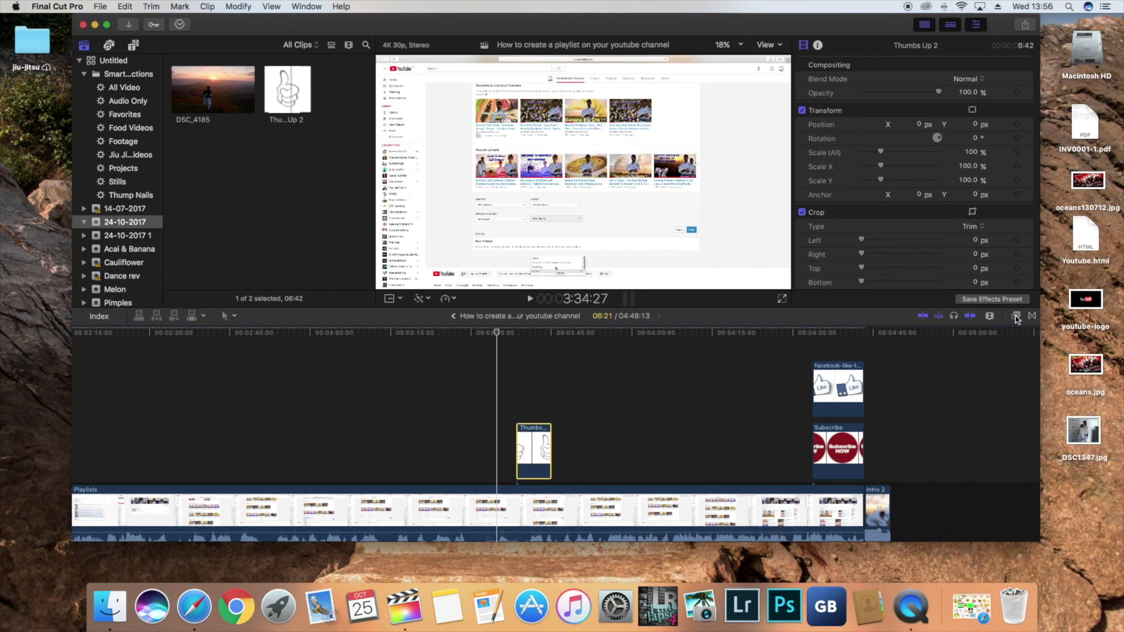
Search effects for 'dr', drop Draw Mask onto the Thumbs Up 2 clip, and select it
left_click(1016, 317)
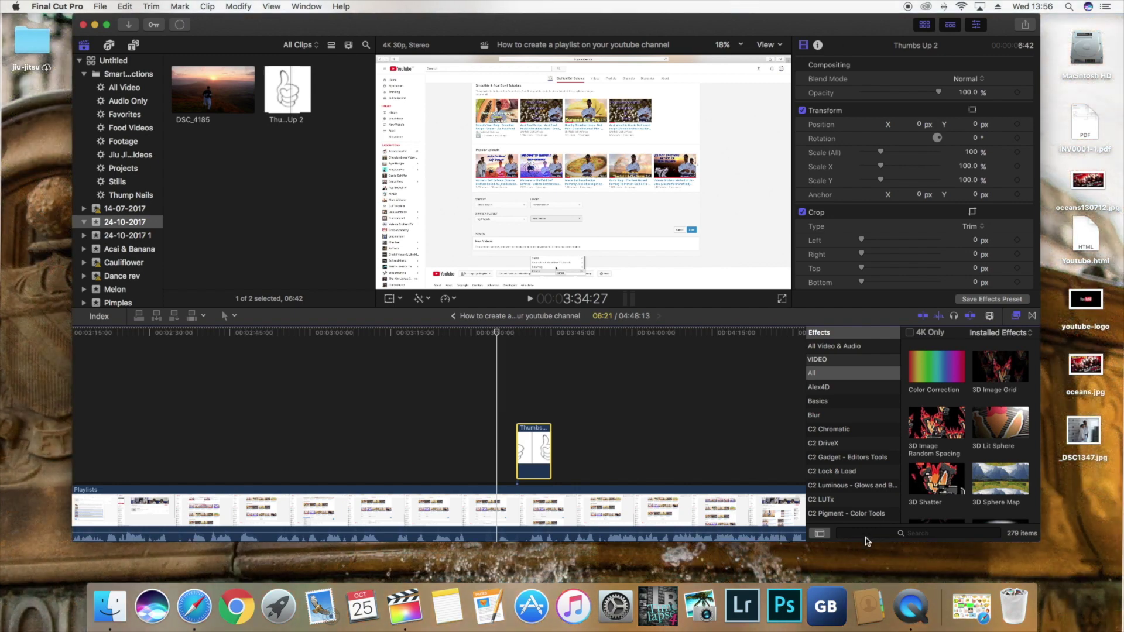
left_click(836, 374)
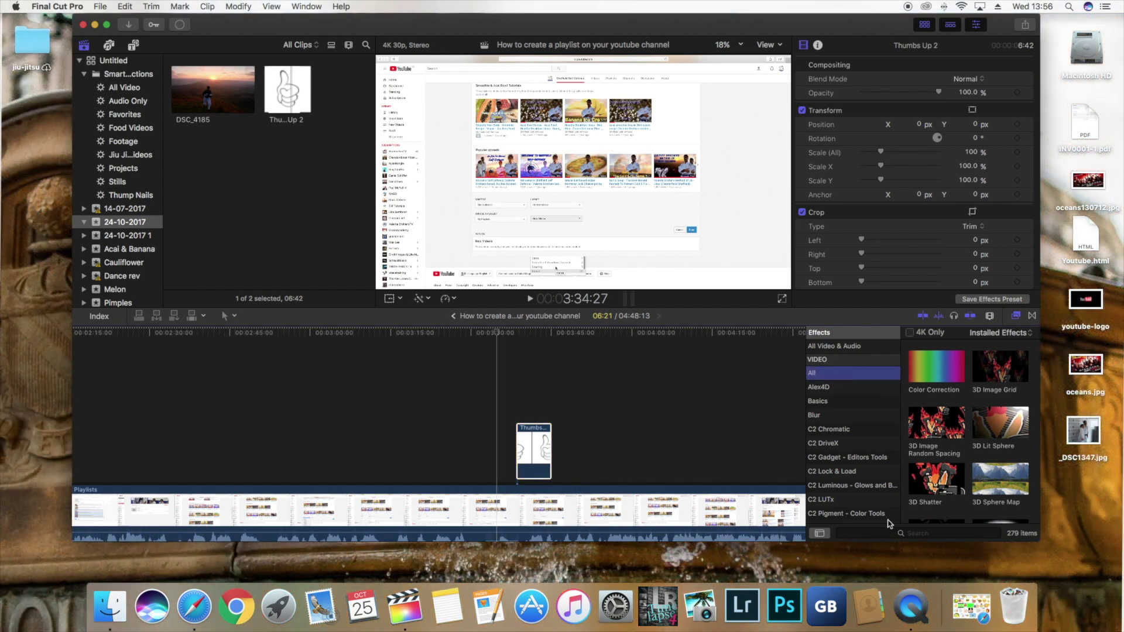
left_click(891, 534)
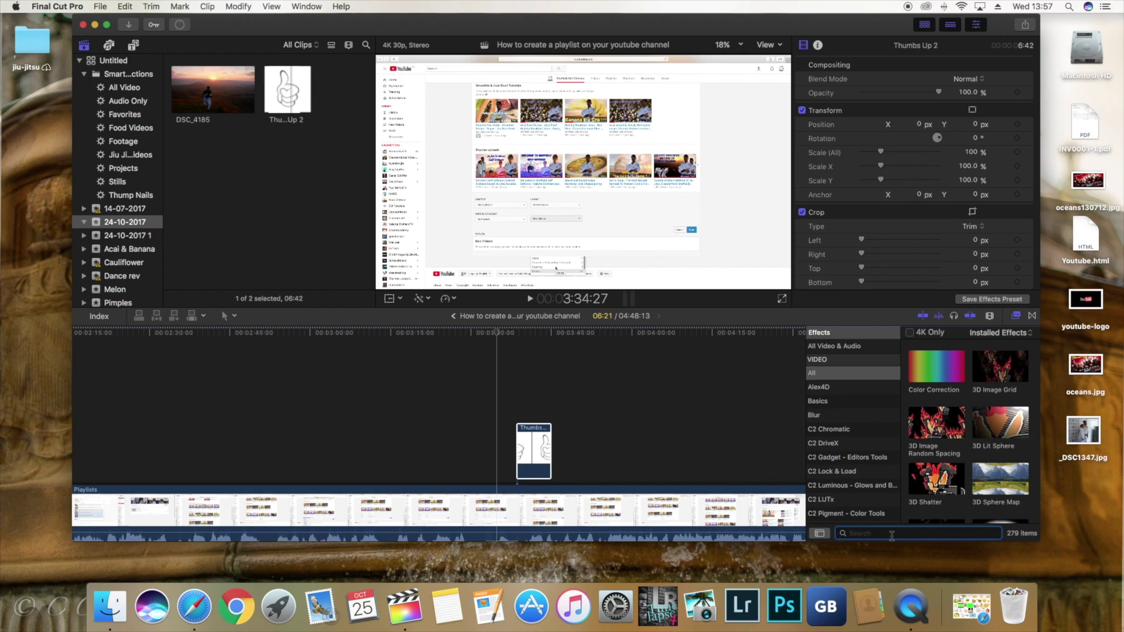
type("dr")
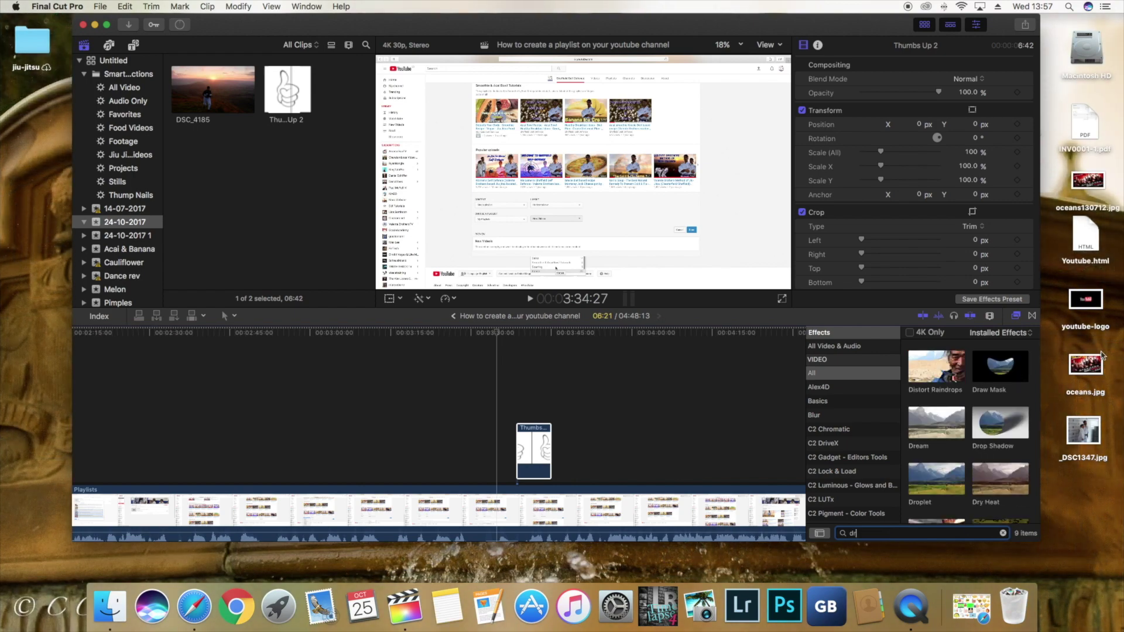
mouse_move(997, 373)
left_mouse_down()
mouse_move(667, 404)
mouse_move(535, 457)
left_mouse_up()
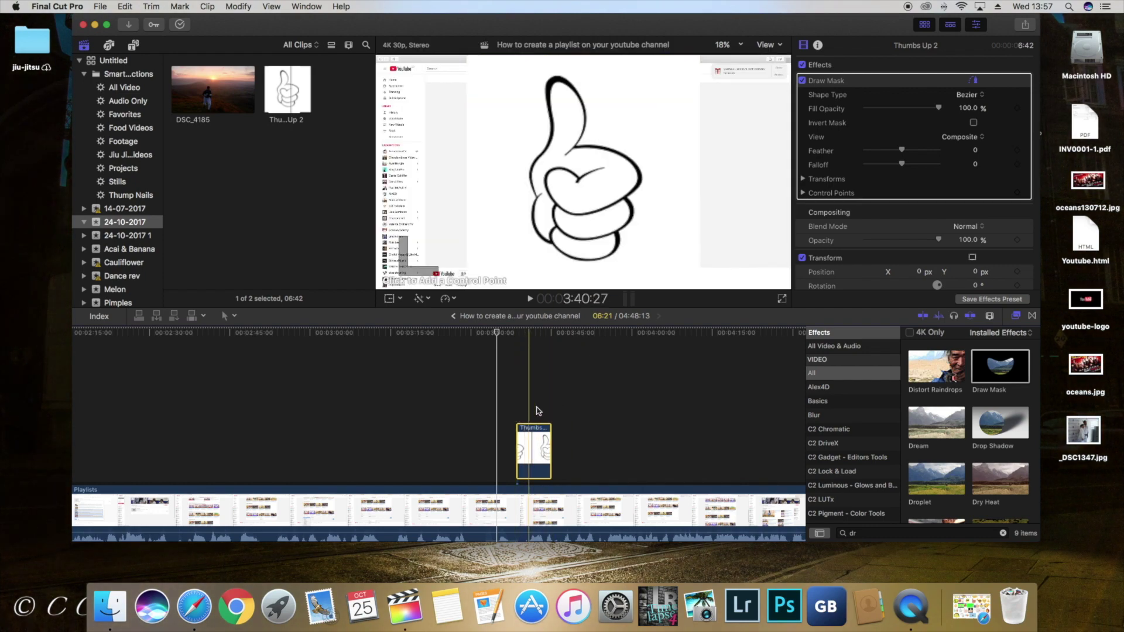
left_click(534, 445)
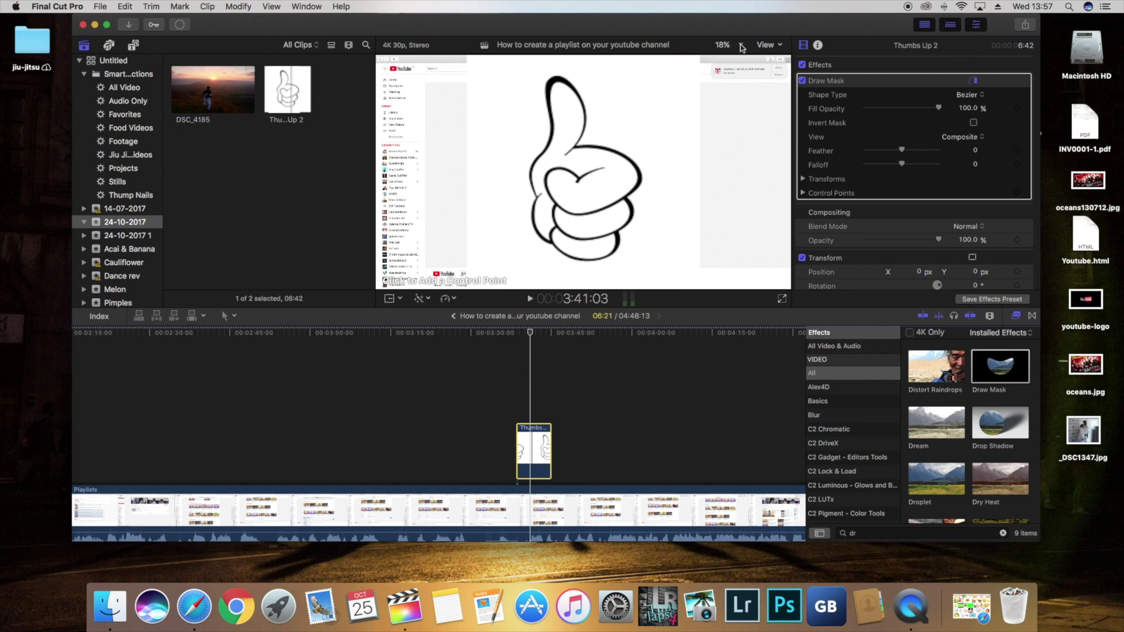
left_click(742, 46)
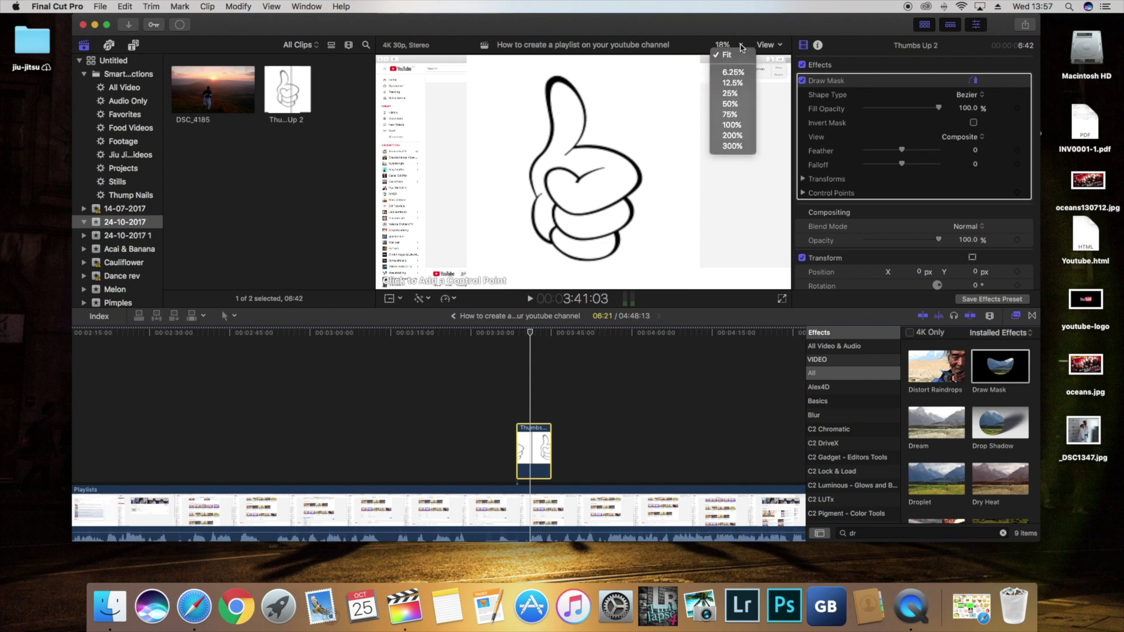
Set the viewer to 50% and start the mask at the thumb's tip and along its top
left_click(736, 109)
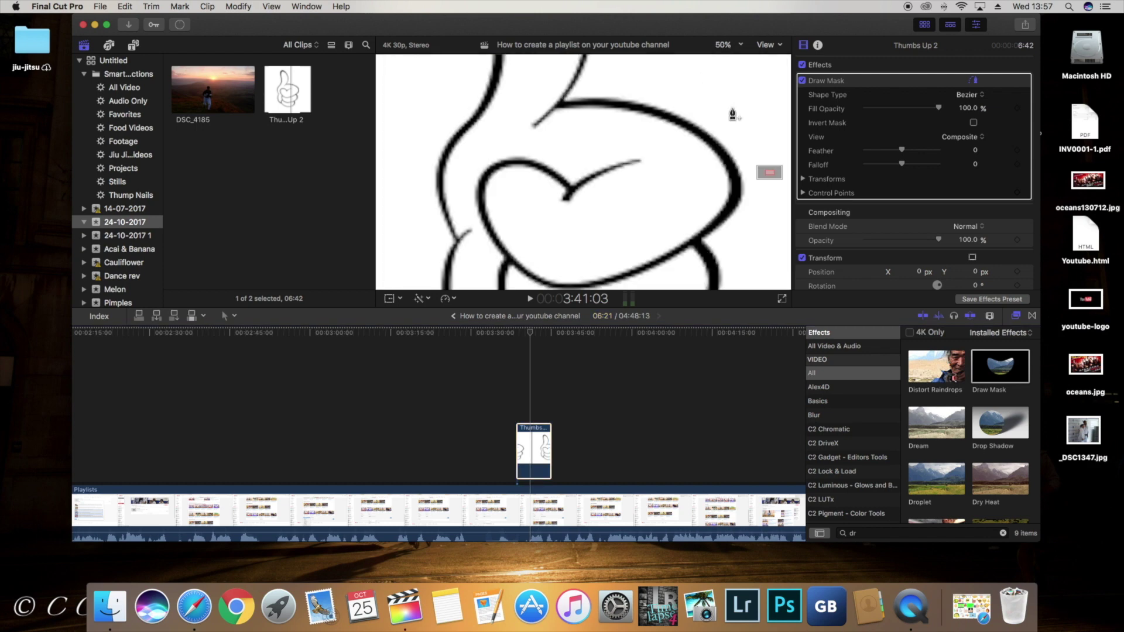
left_click_drag(779, 169, 770, 171)
left_click(534, 448)
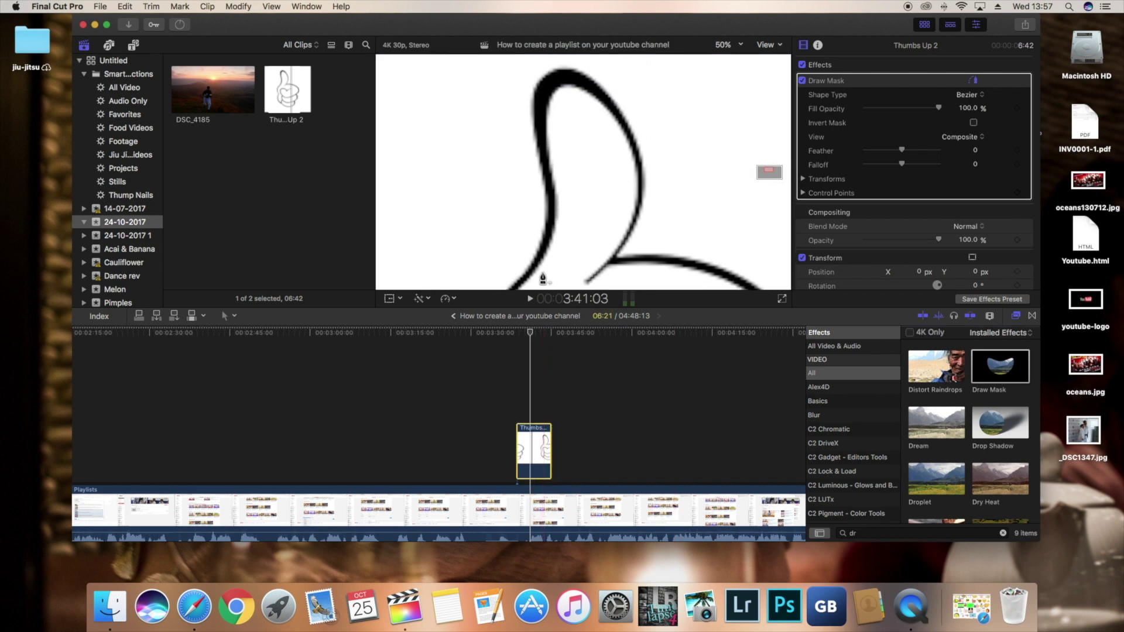
left_click(533, 110)
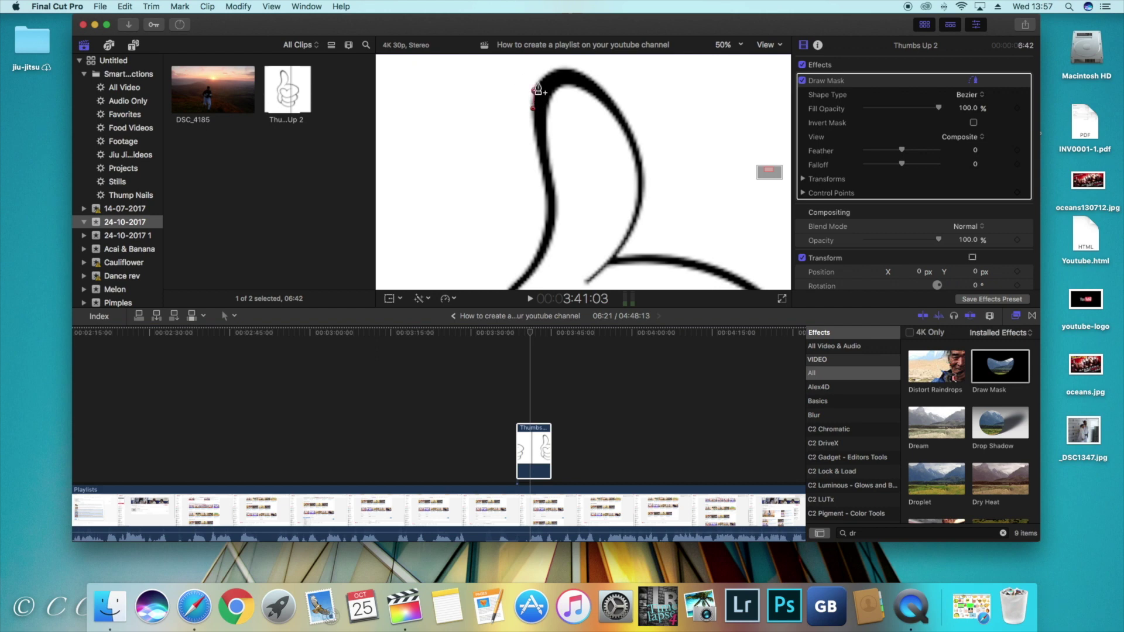
left_click(539, 83)
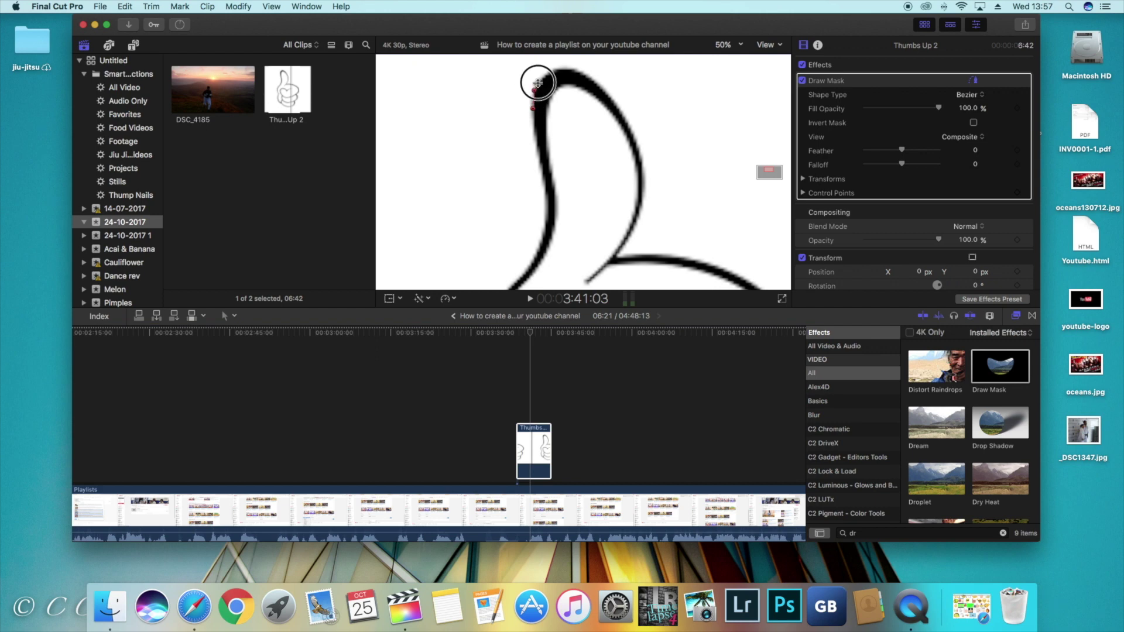
left_click(571, 69)
left_click(580, 72)
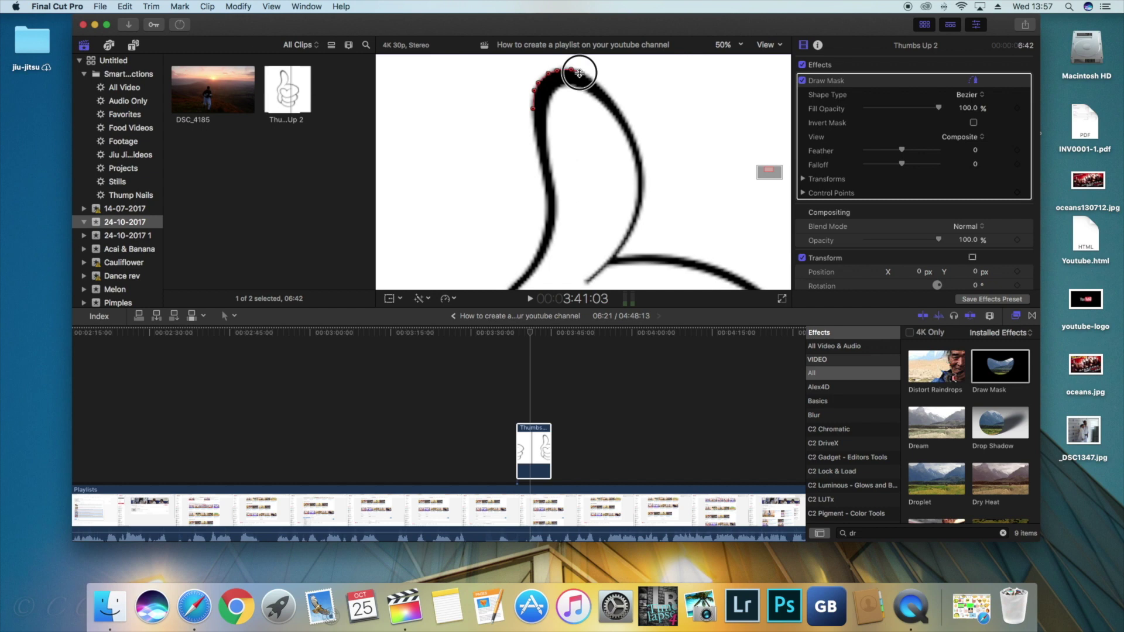
left_click(593, 80)
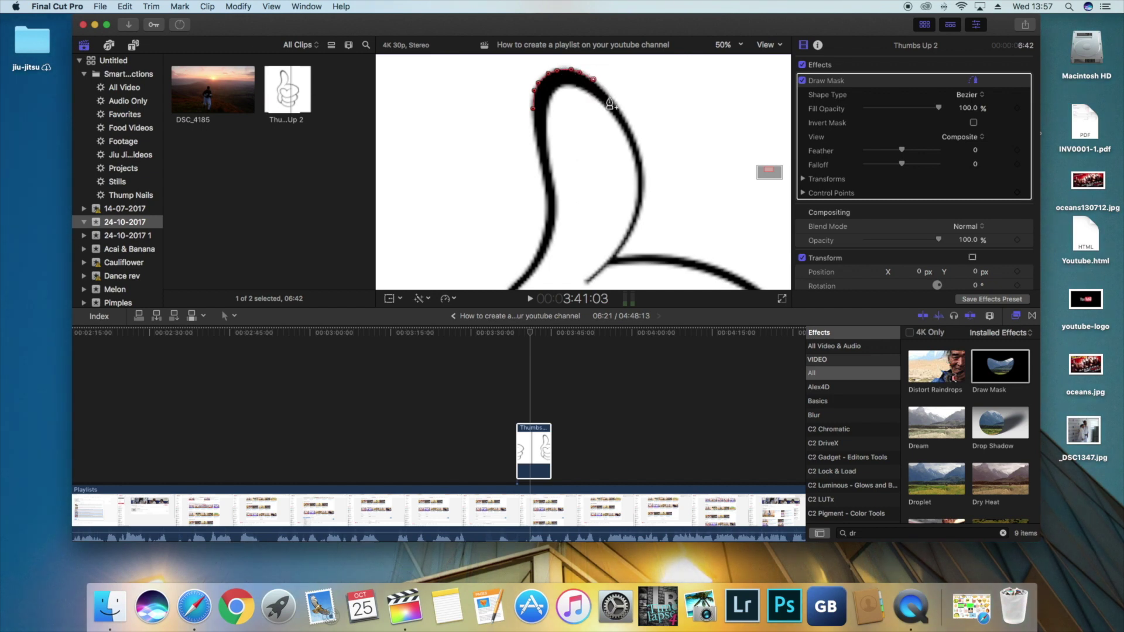
Trace the mask down the thumb's right side and along the top of the fist
left_click(629, 124)
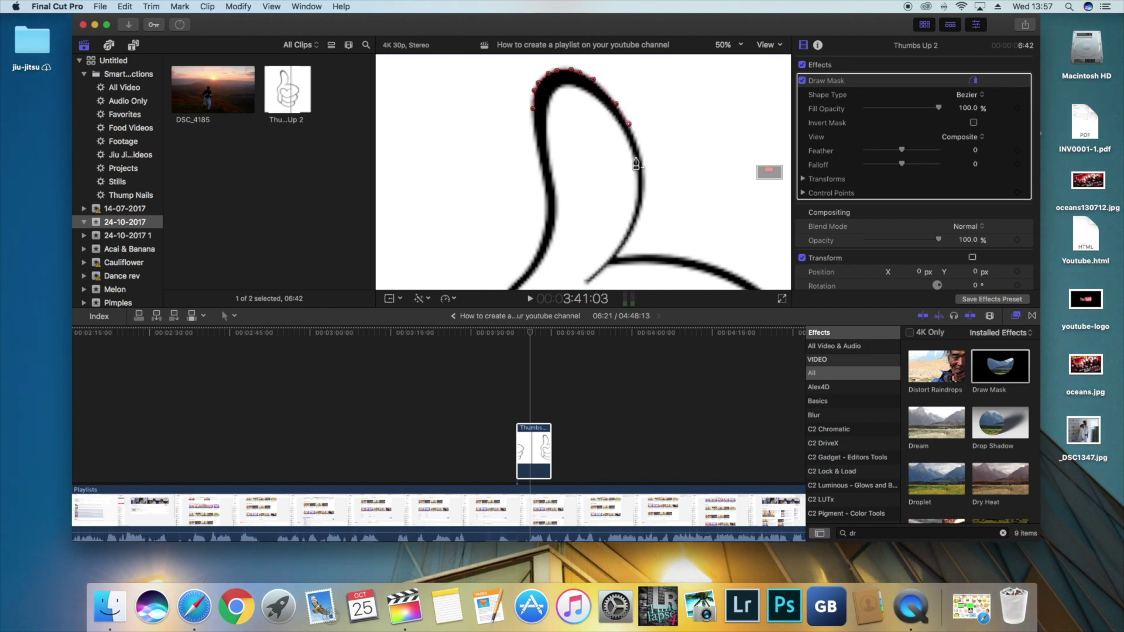
left_click(643, 197)
left_click(638, 214)
left_click(629, 238)
left_click(618, 257)
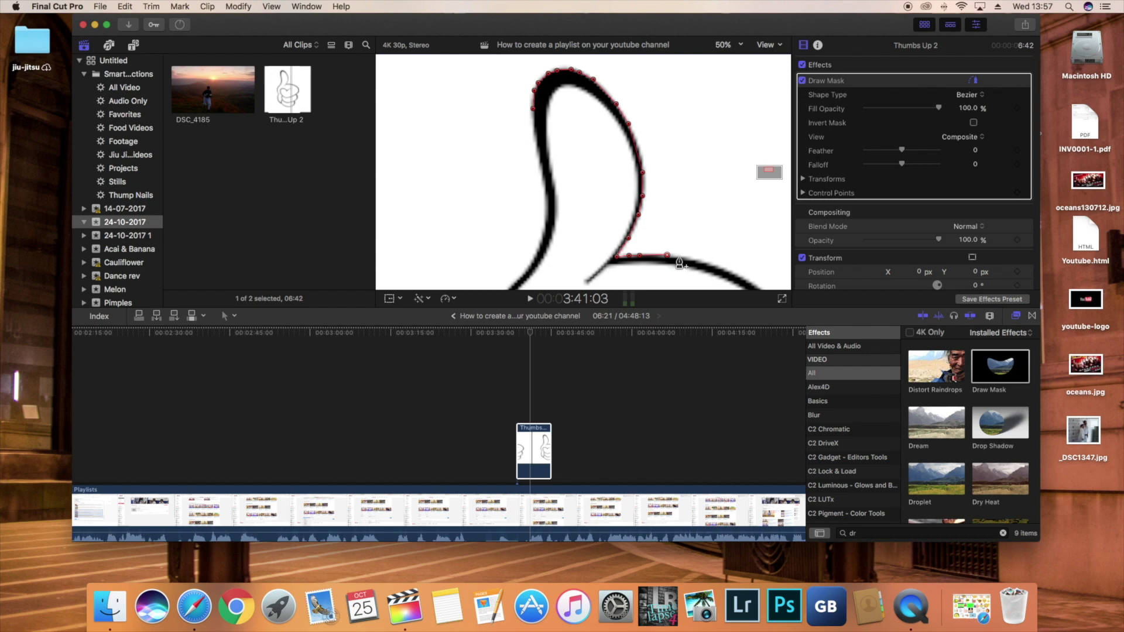
left_click(697, 262)
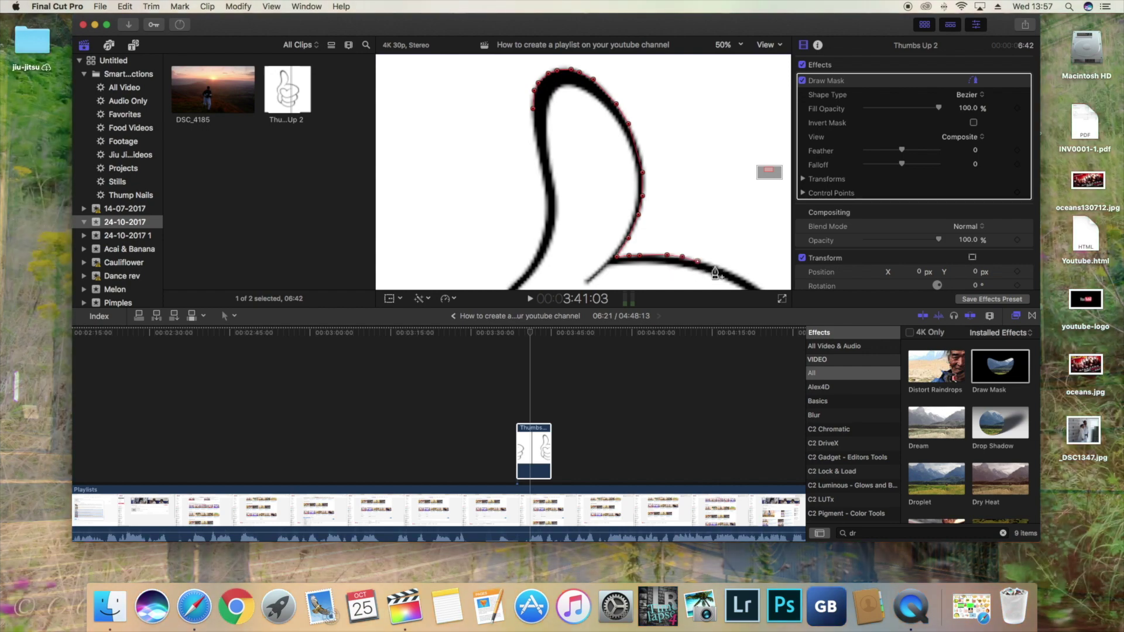
left_click(729, 272)
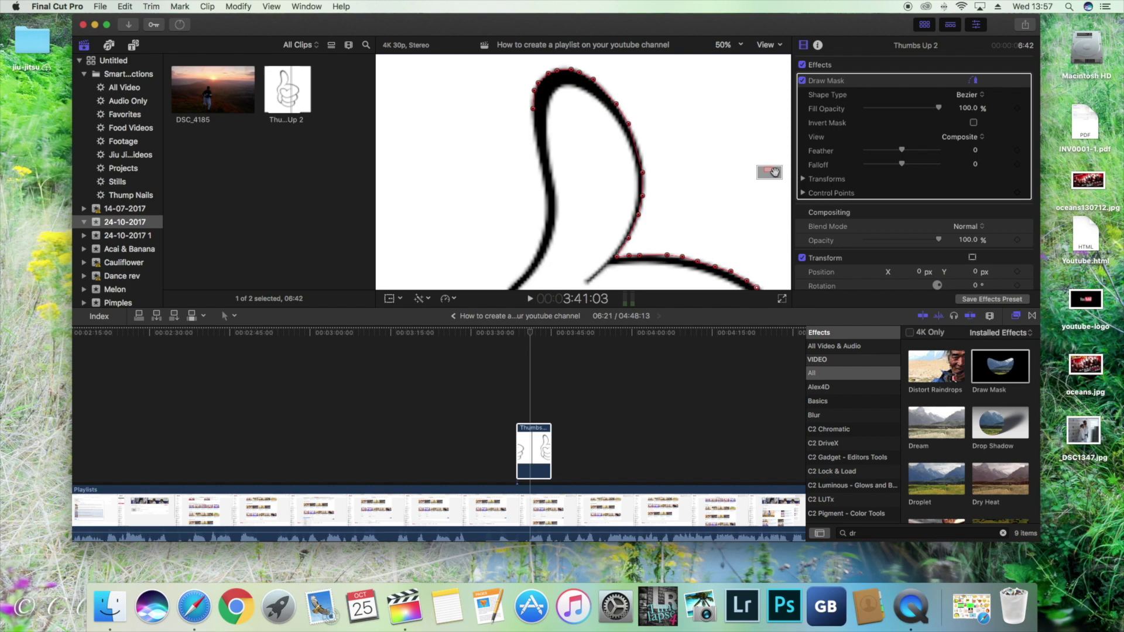
Continue the mask down the right edge of the fist and fingers
left_click_drag(774, 172, 770, 175)
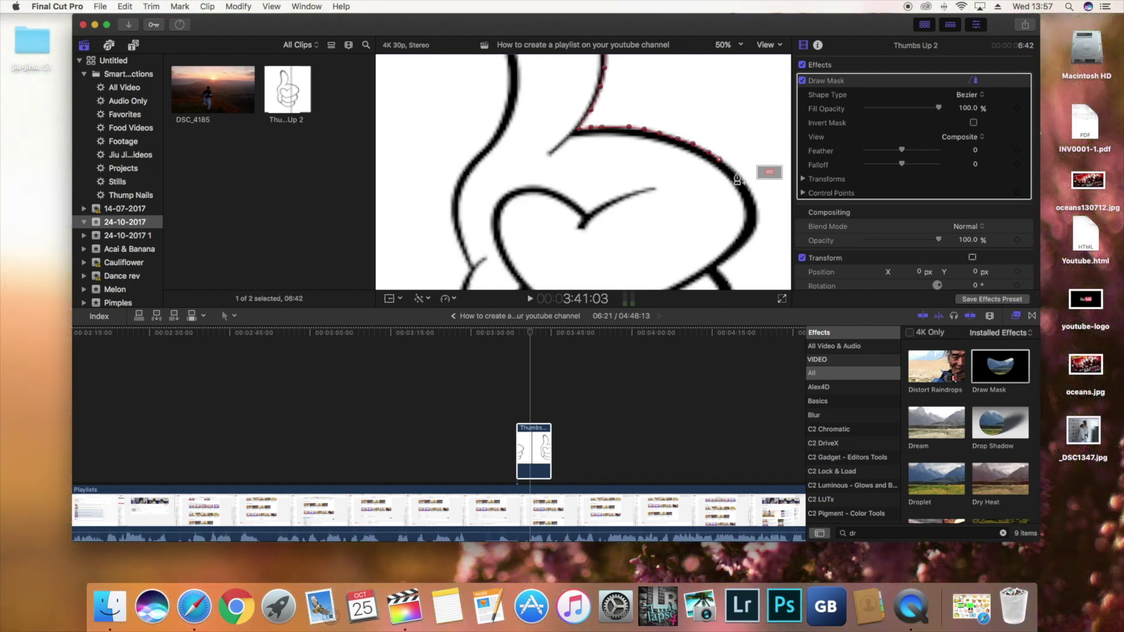
left_click(747, 182)
left_click(748, 189)
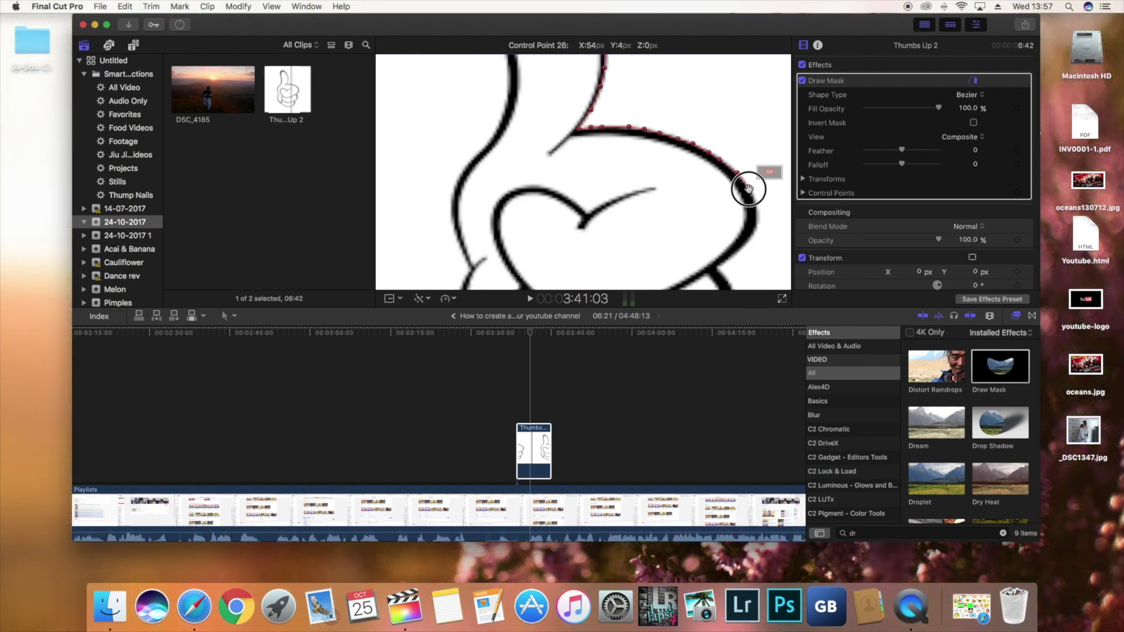
left_click(755, 206)
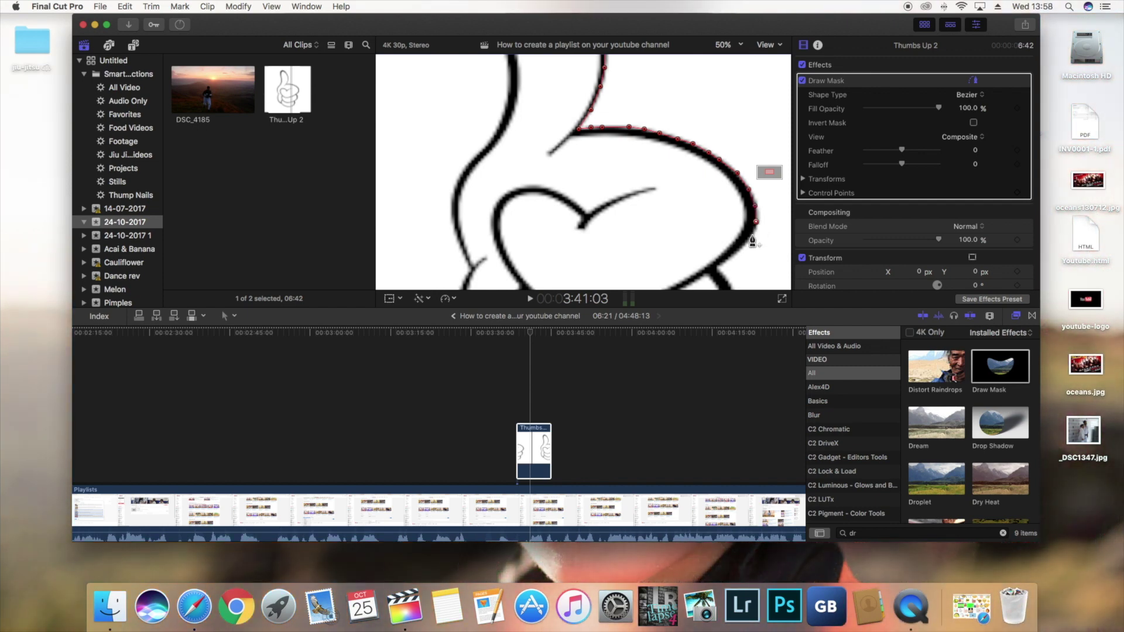
scroll(720, 258, "down", 5)
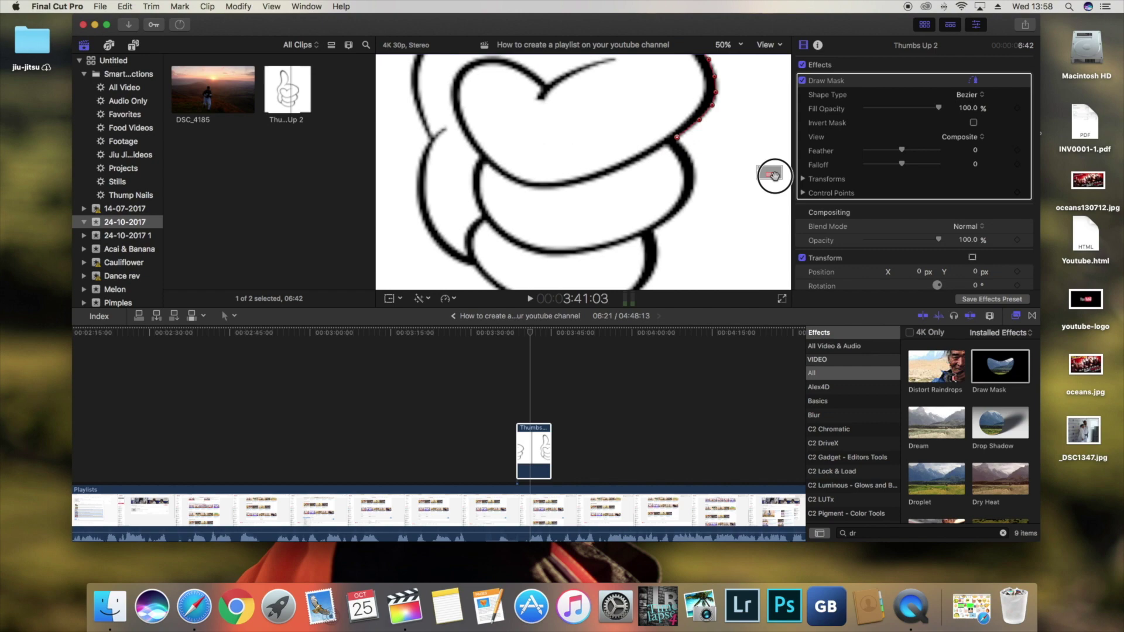
left_click(691, 156)
left_click(693, 174)
left_click(688, 201)
left_click(663, 224)
left_click(654, 232)
left_click(656, 258)
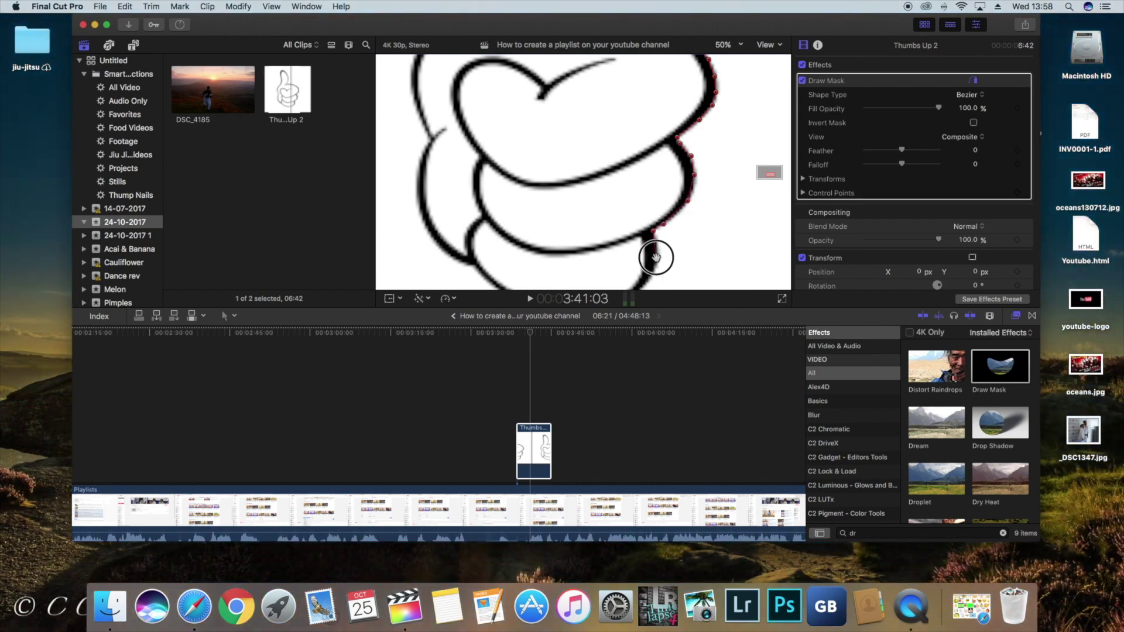
left_click(652, 271)
Outline the bottom of the lowest finger and up the fist's lower-left curve
scroll(761, 176, "down", 3)
left_click(638, 187)
left_click(630, 203)
left_click(615, 215)
left_click(597, 220)
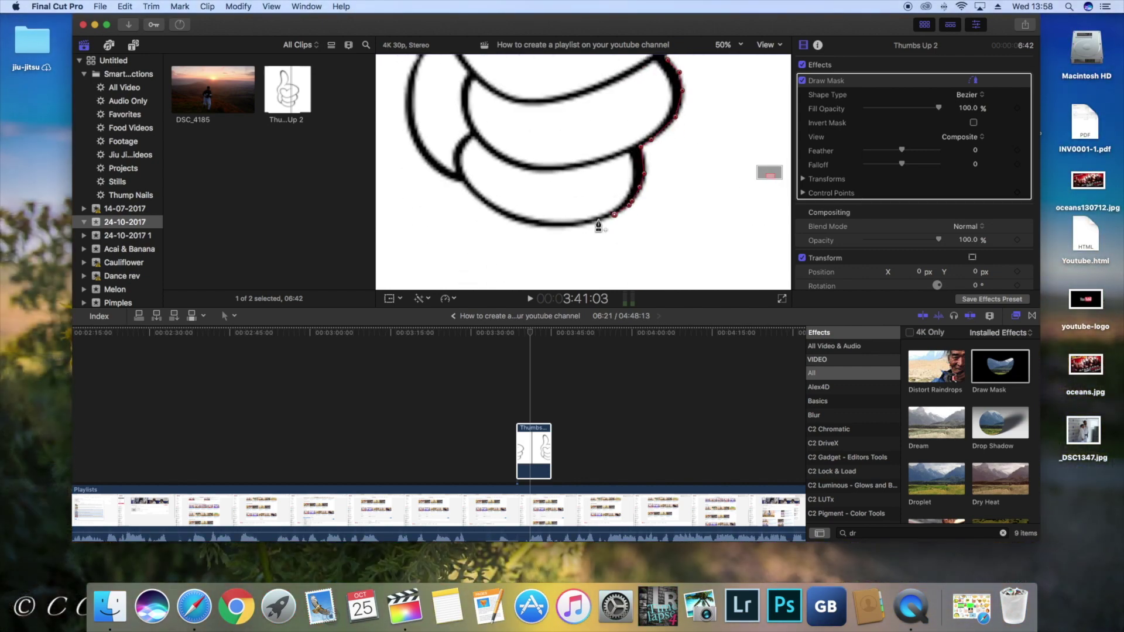
left_click(579, 226)
left_click(511, 219)
left_click(483, 203)
left_click(463, 182)
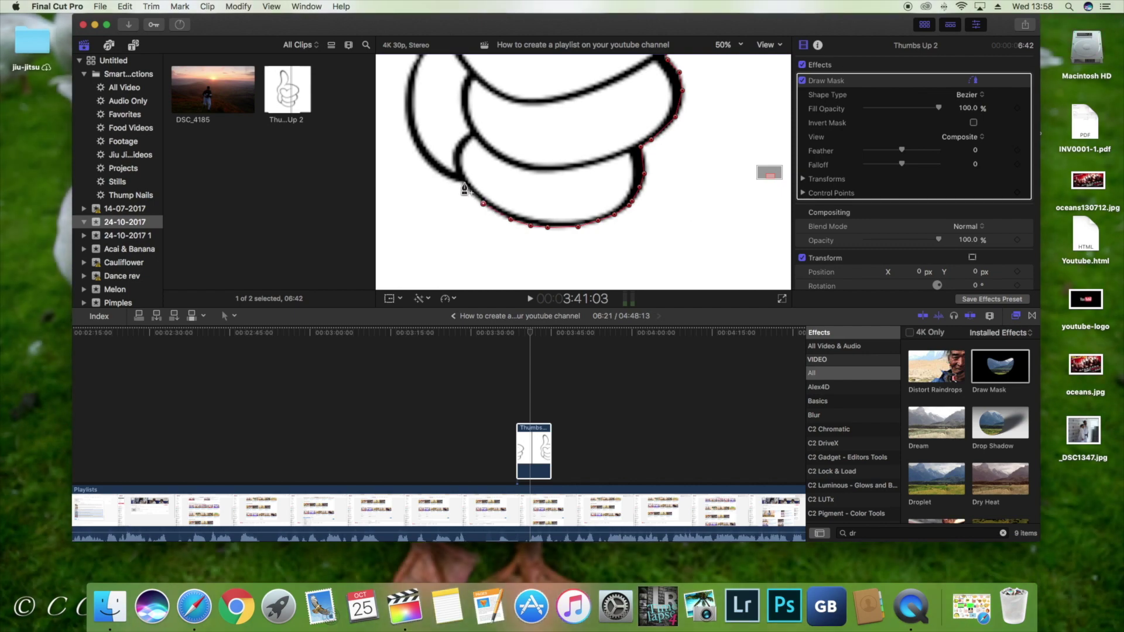
left_click(457, 181)
left_click(445, 176)
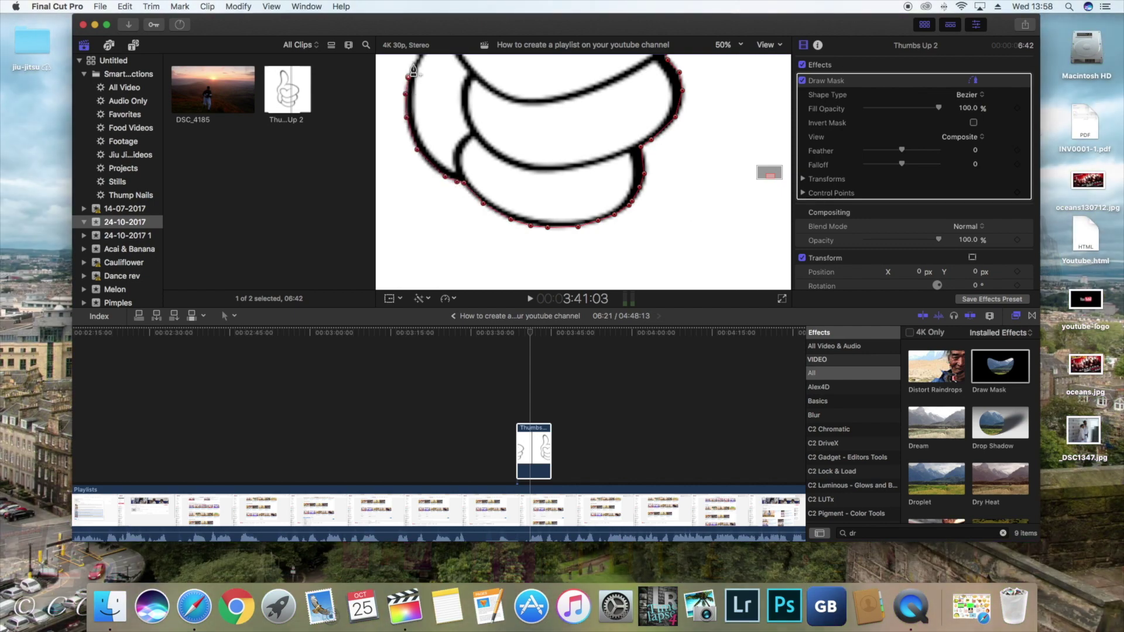
Add points up the thumb's left edge and close the mask at the first point
scroll(404, 134, "up", 5)
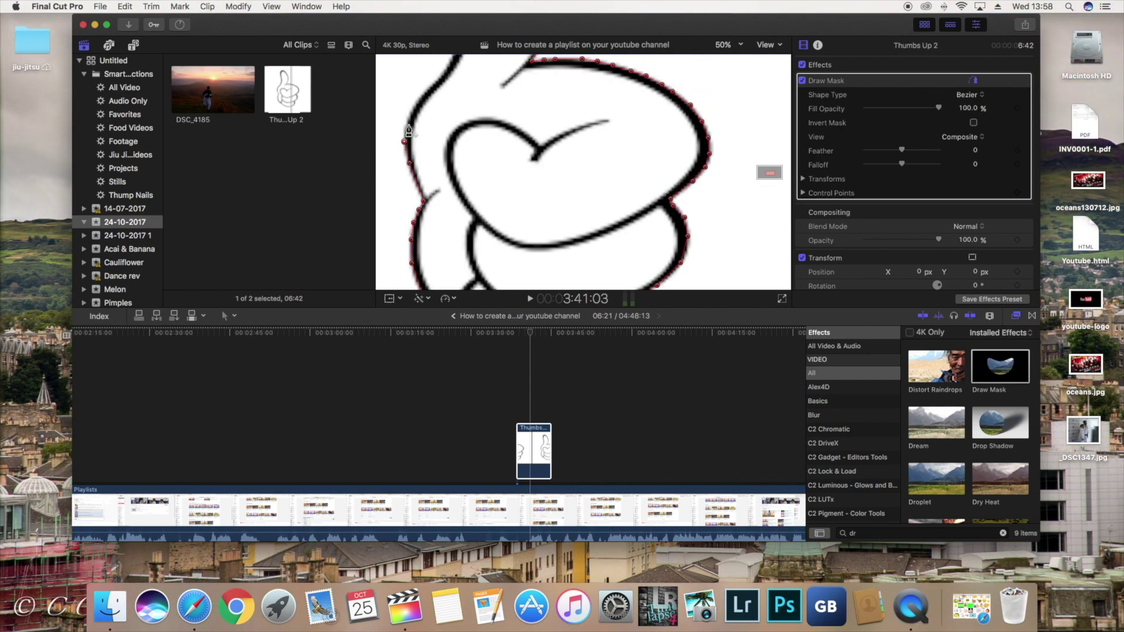
left_click(410, 117)
left_click(426, 94)
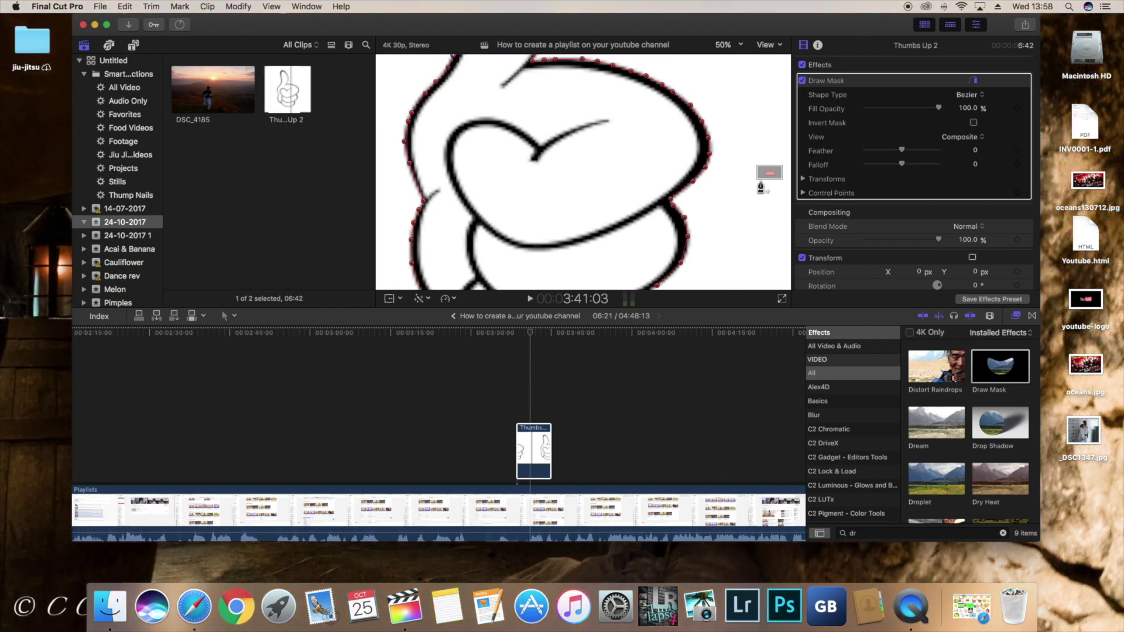
scroll(459, 175, "down", 5)
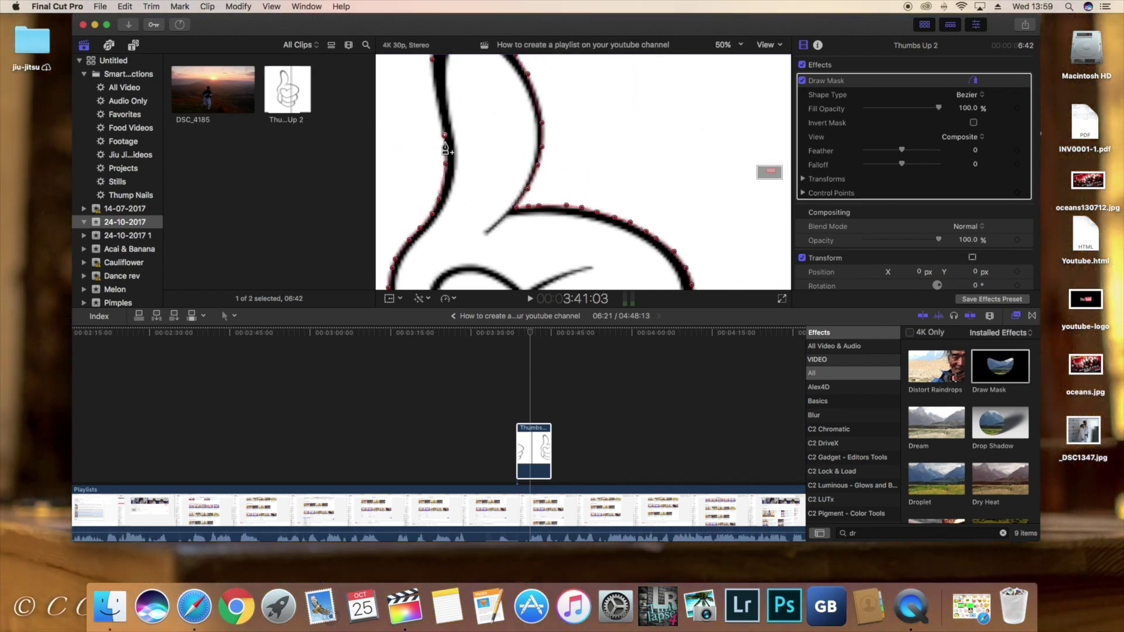
left_click(445, 170)
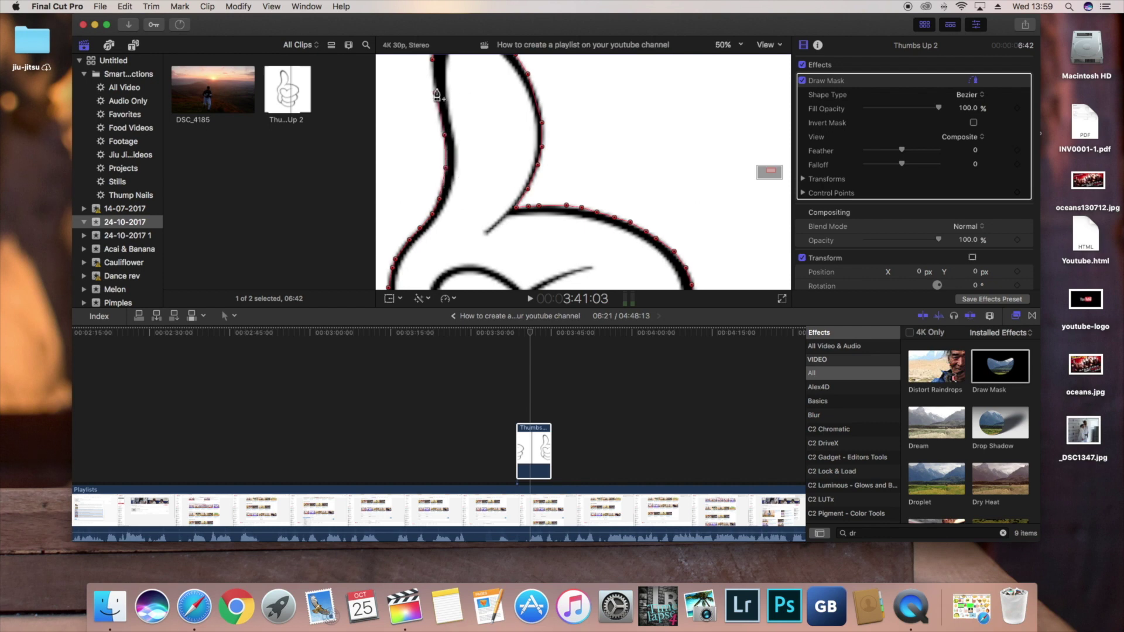
left_click(439, 68)
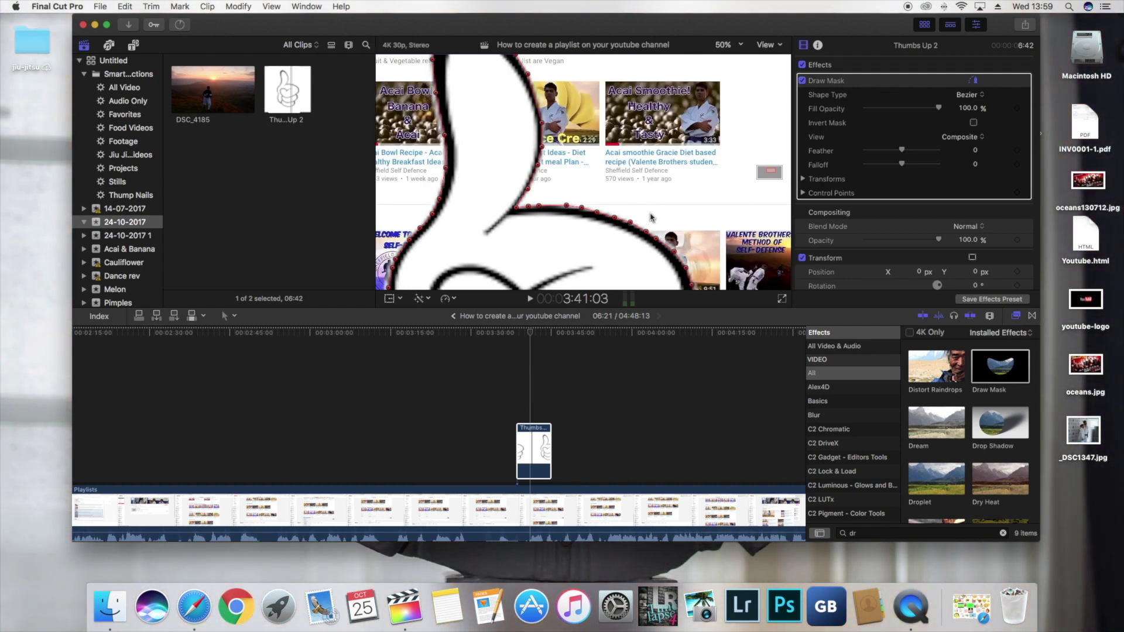
Fit the viewer zoom and show Transform handles for the thumbs-up clip
left_click(743, 47)
left_click(744, 60)
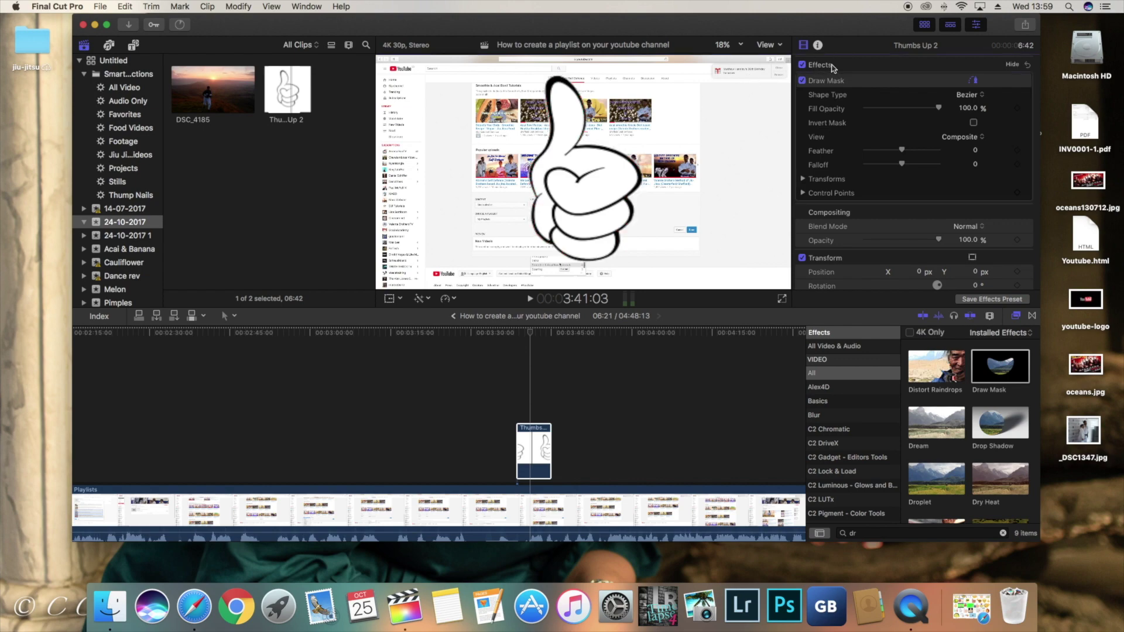
left_click(534, 448)
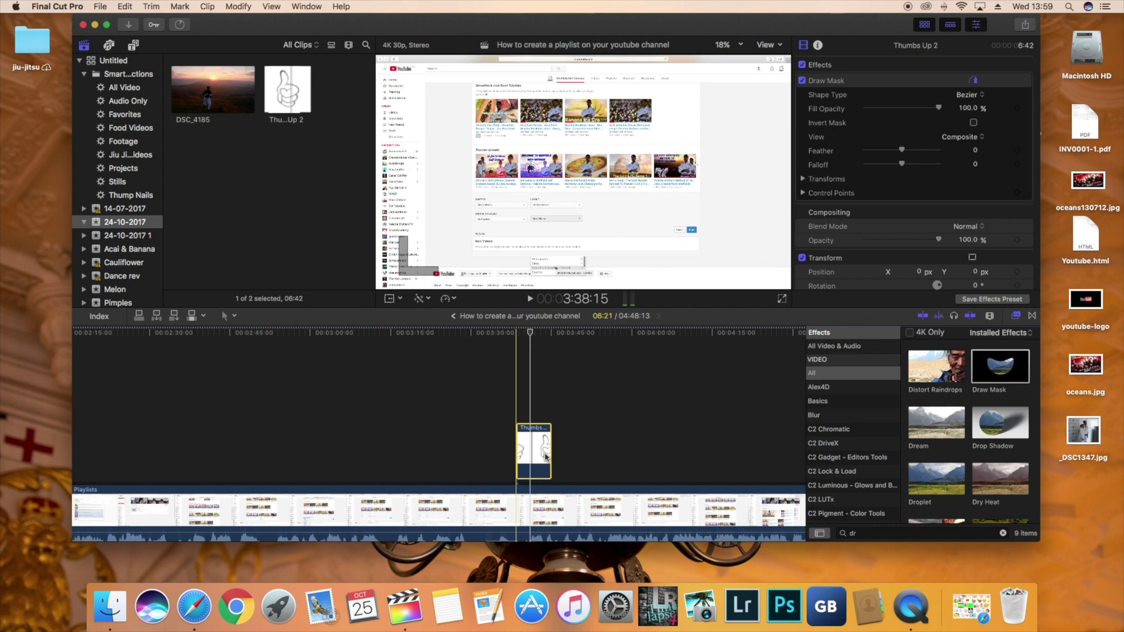
left_click(389, 300)
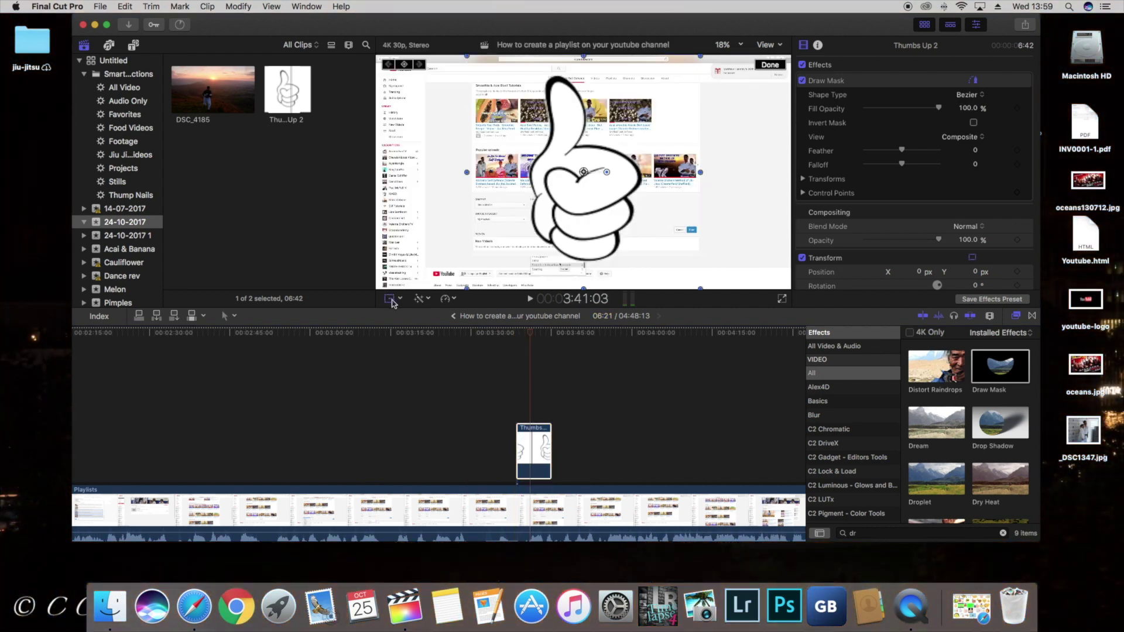
left_click(396, 300)
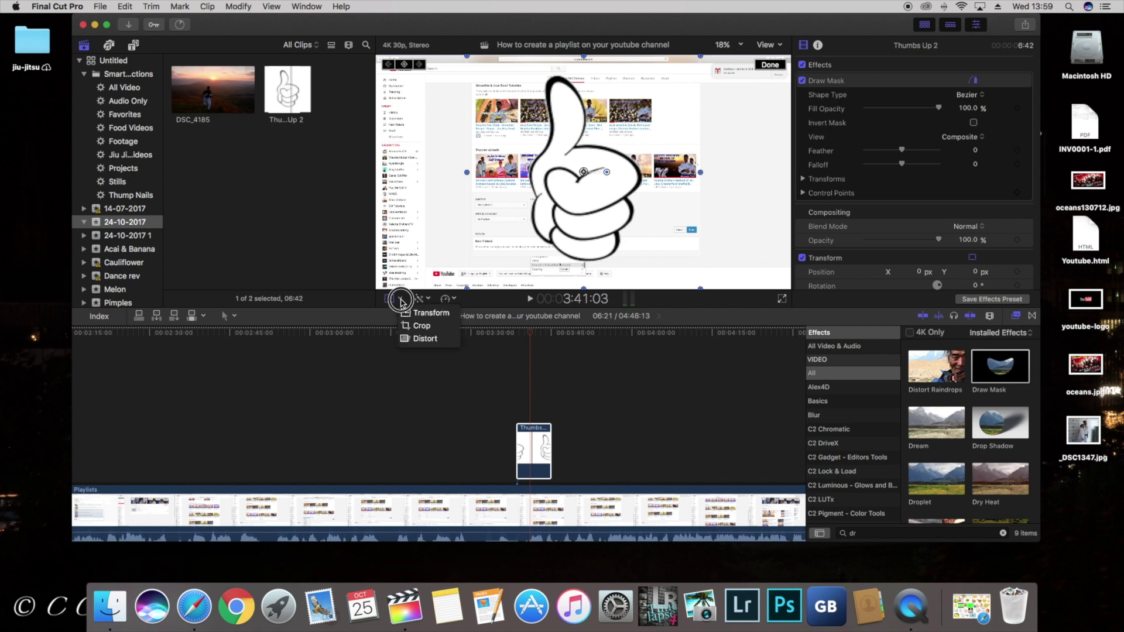
left_click(429, 315)
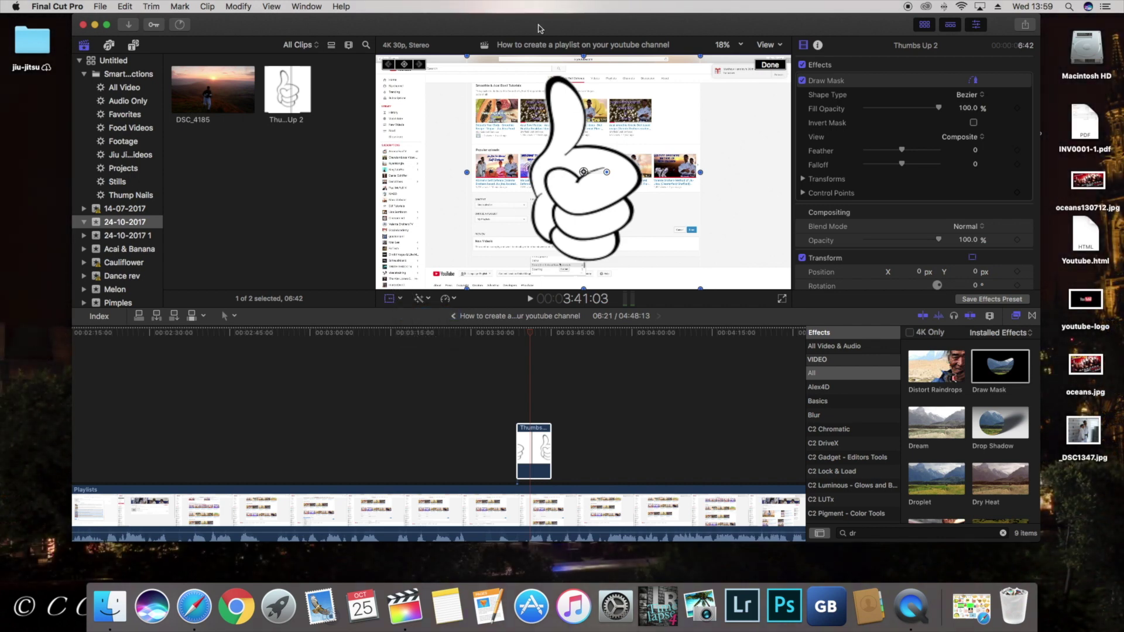
Scale the thumbs-up to about 61% and move it to the lower-right corner (1476.7, -545.6 px)
left_click_drag(466, 58, 513, 115)
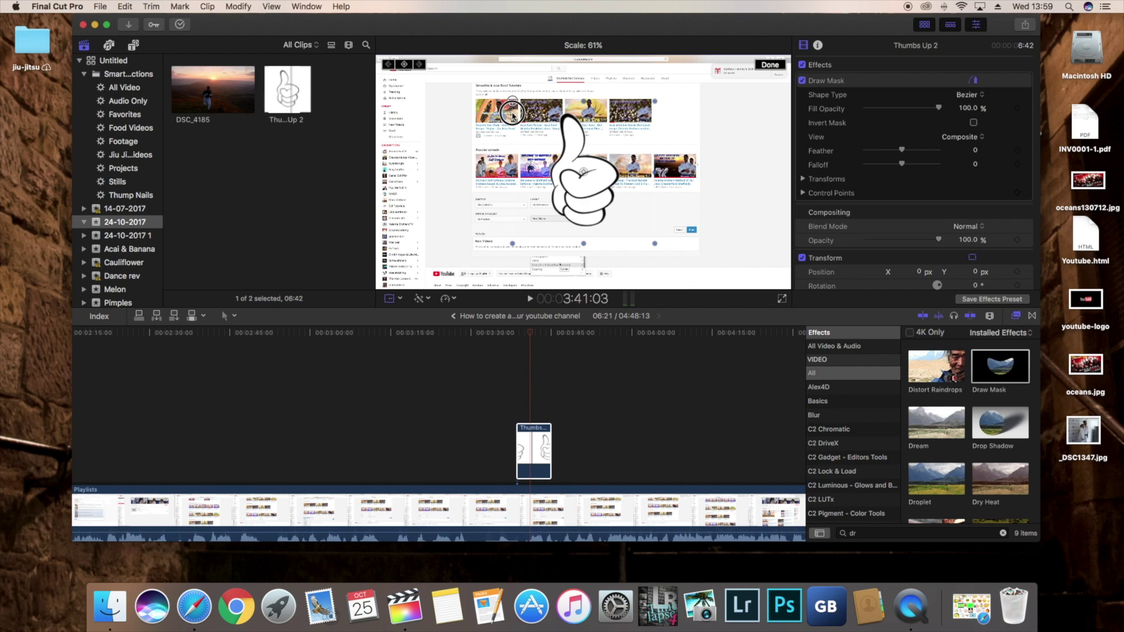
left_click_drag(512, 115, 513, 115)
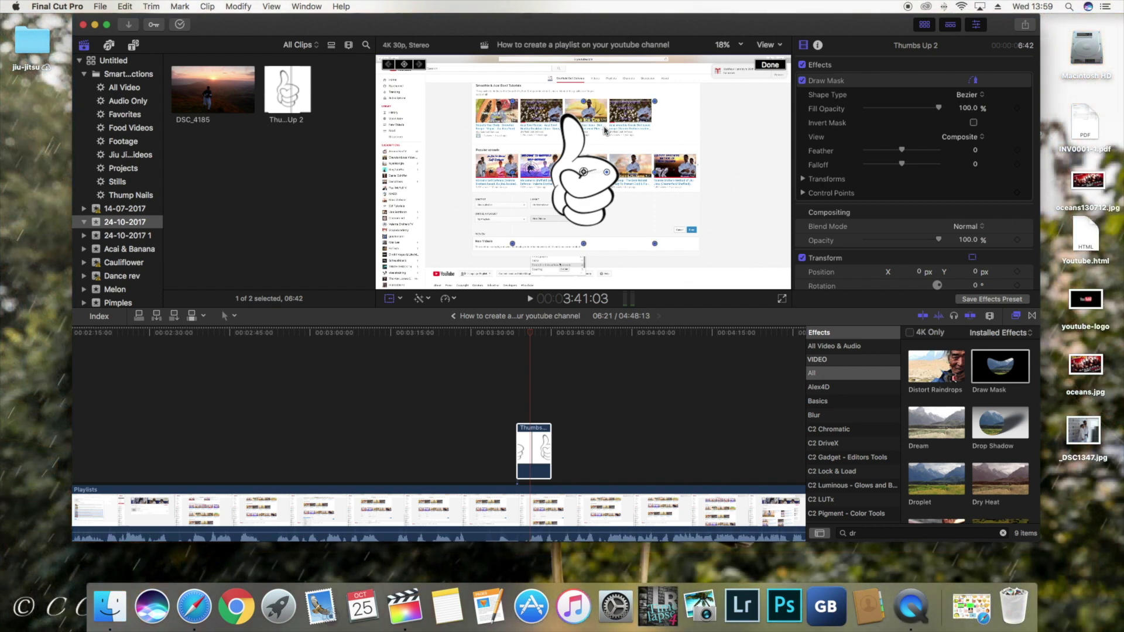
left_click_drag(583, 173, 744, 234)
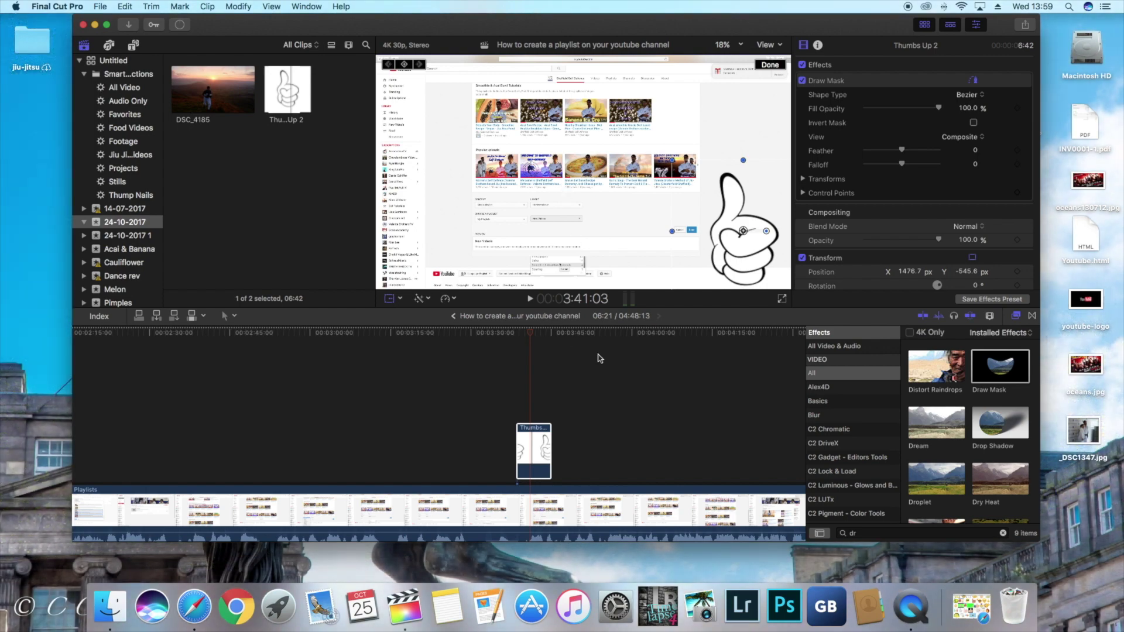
left_click(522, 460)
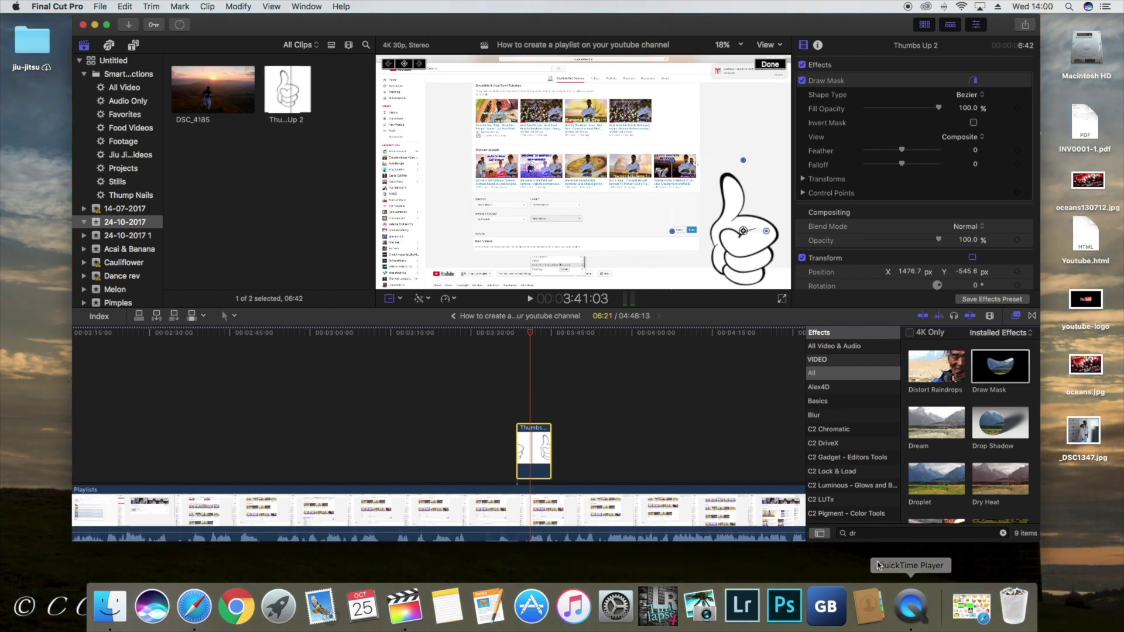
left_click(876, 534)
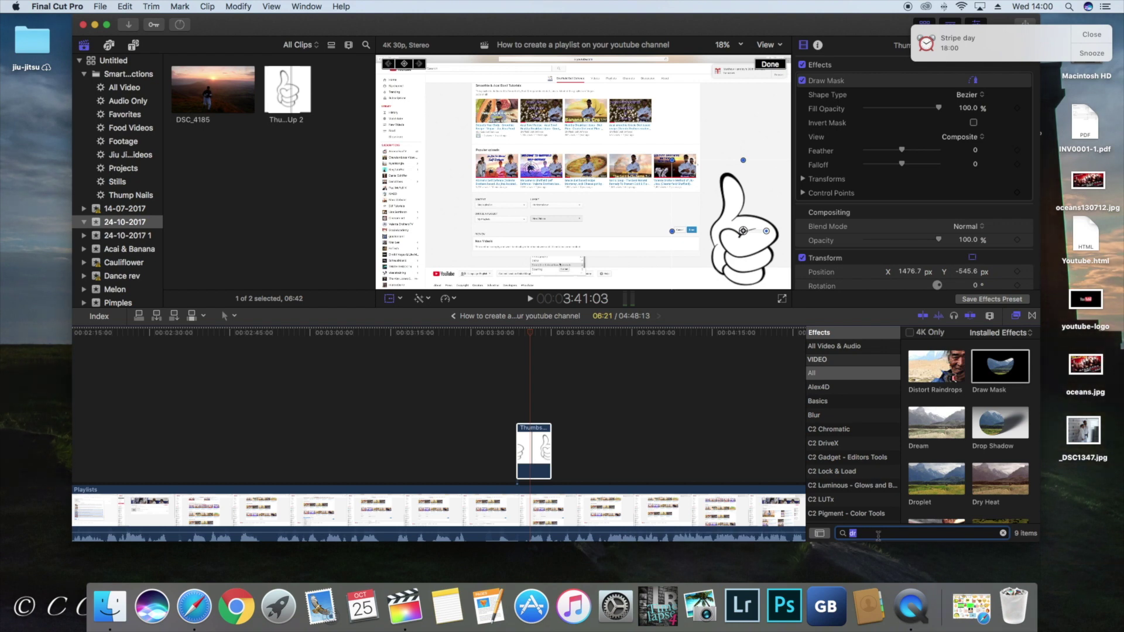
Search the effects for 'ear' and apply Earthquake to the Thumbs clip
key("BackSpace")
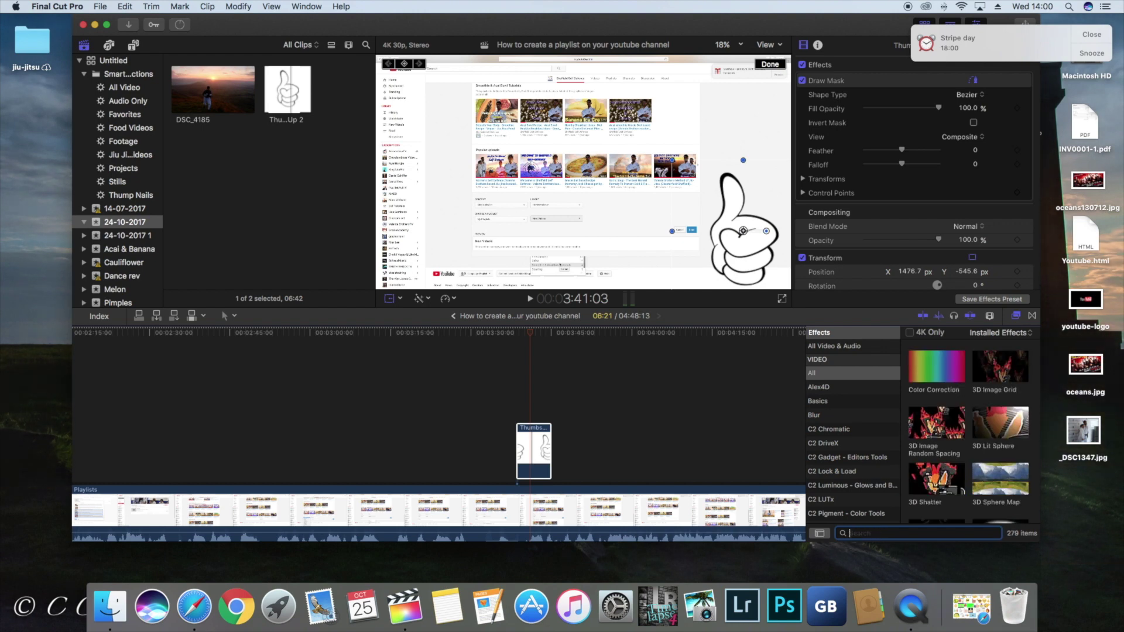
left_click(1103, 33)
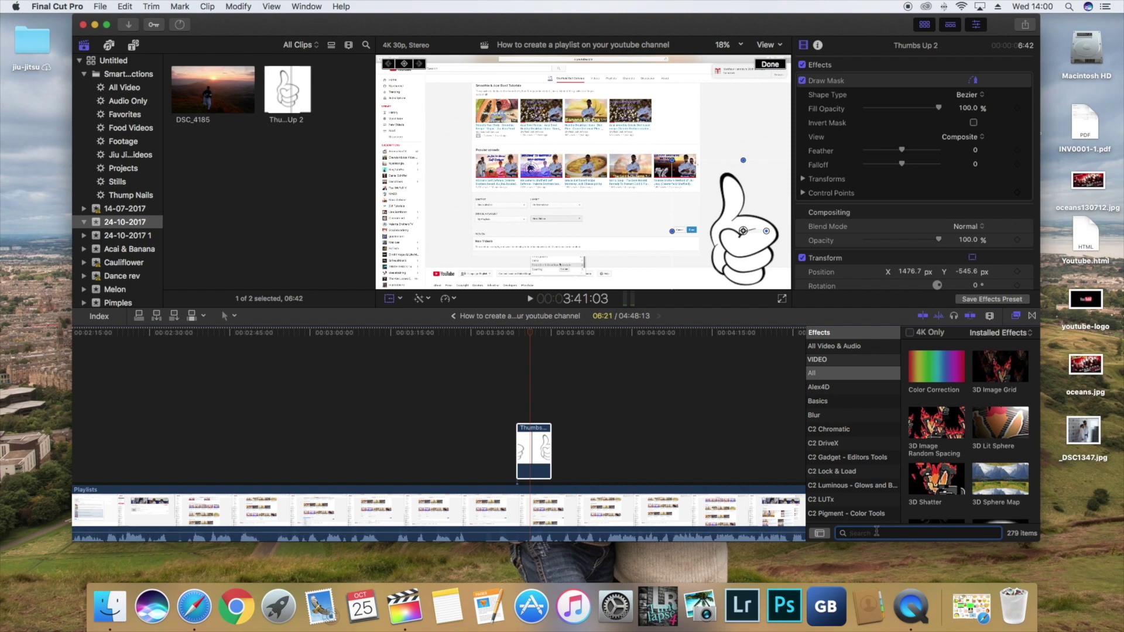
type("ear")
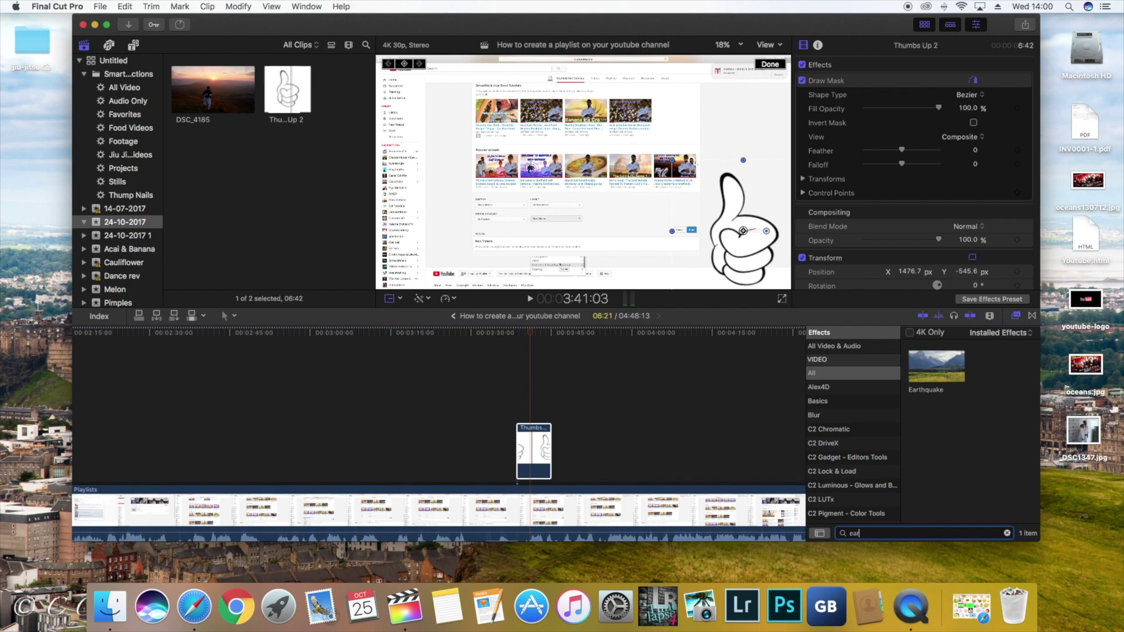
left_click_drag(944, 370, 534, 450)
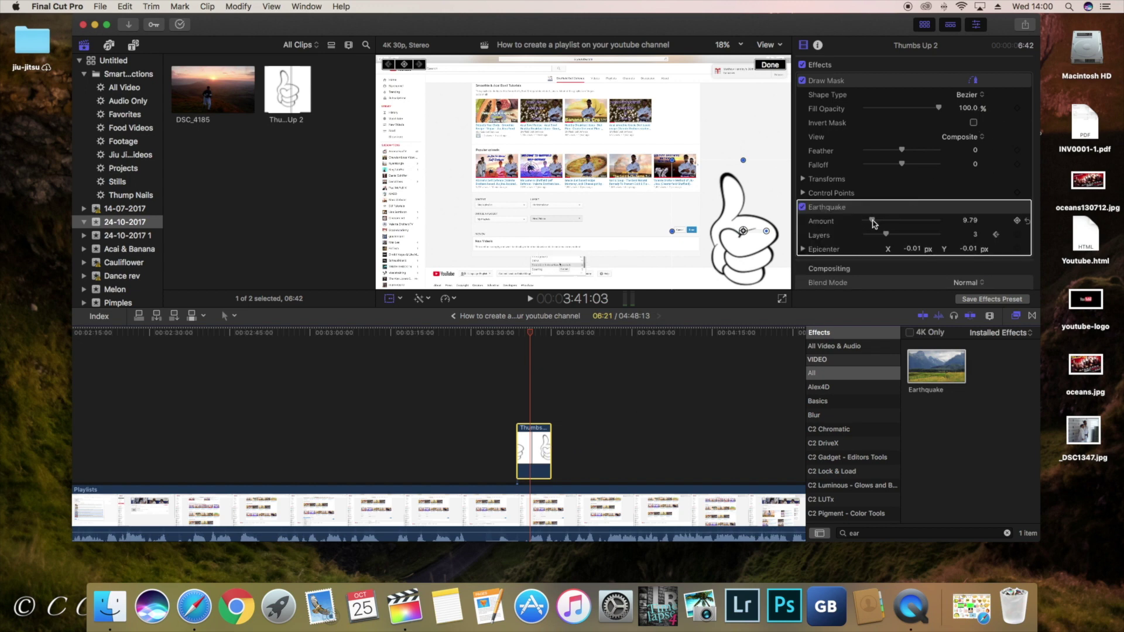
Raise the Earthquake Amount and play back to preview the shake
left_click_drag(873, 221, 896, 221)
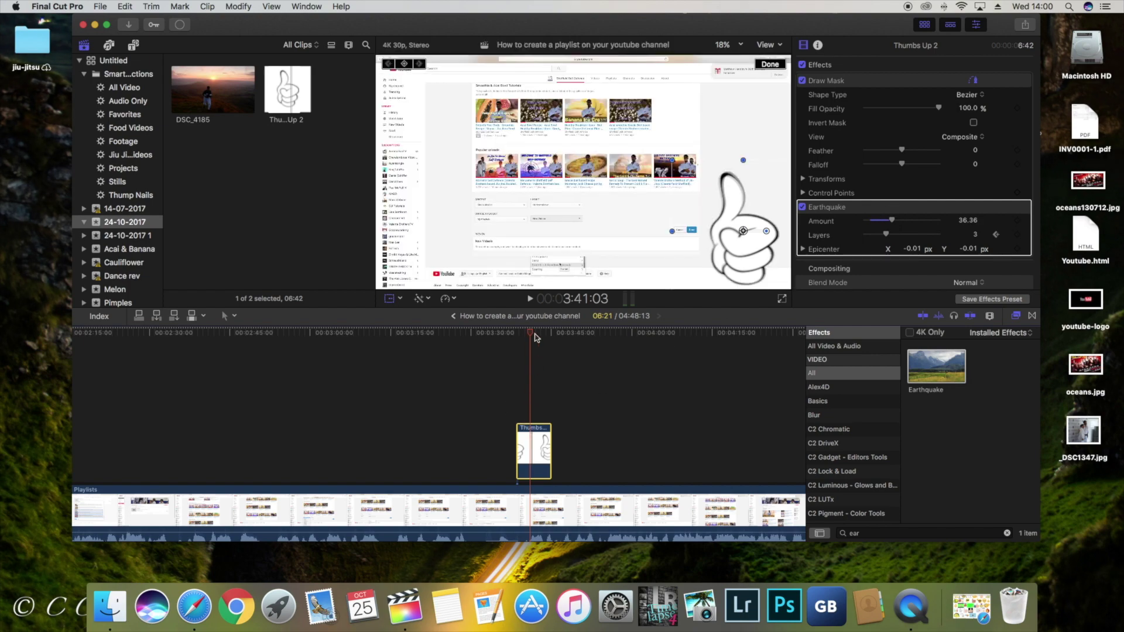
left_click_drag(535, 337, 510, 340)
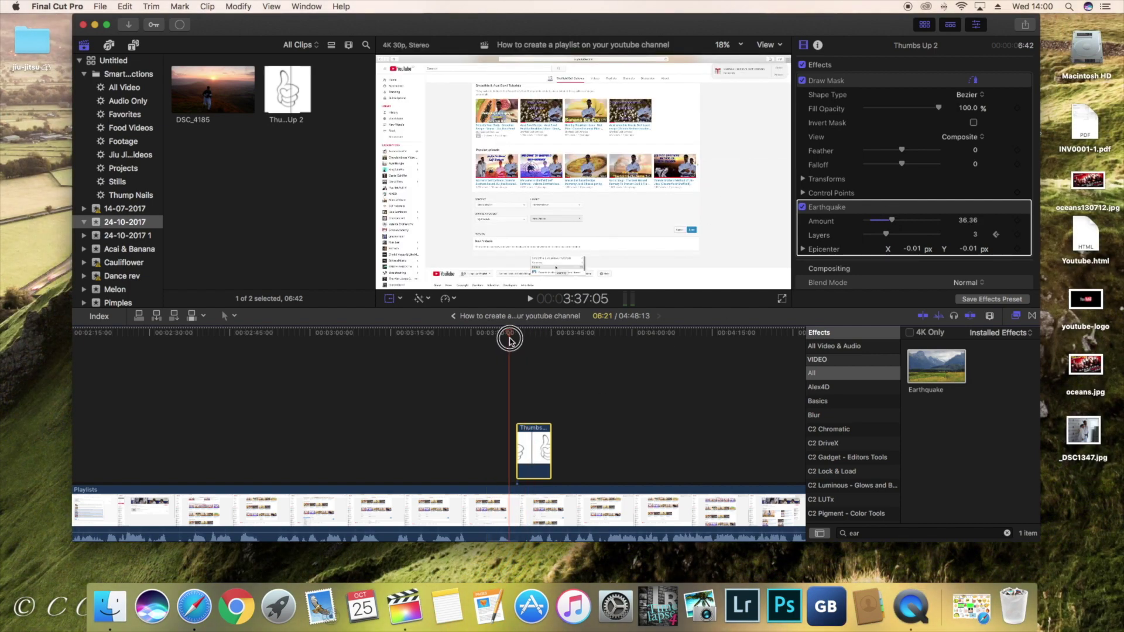
key("space")
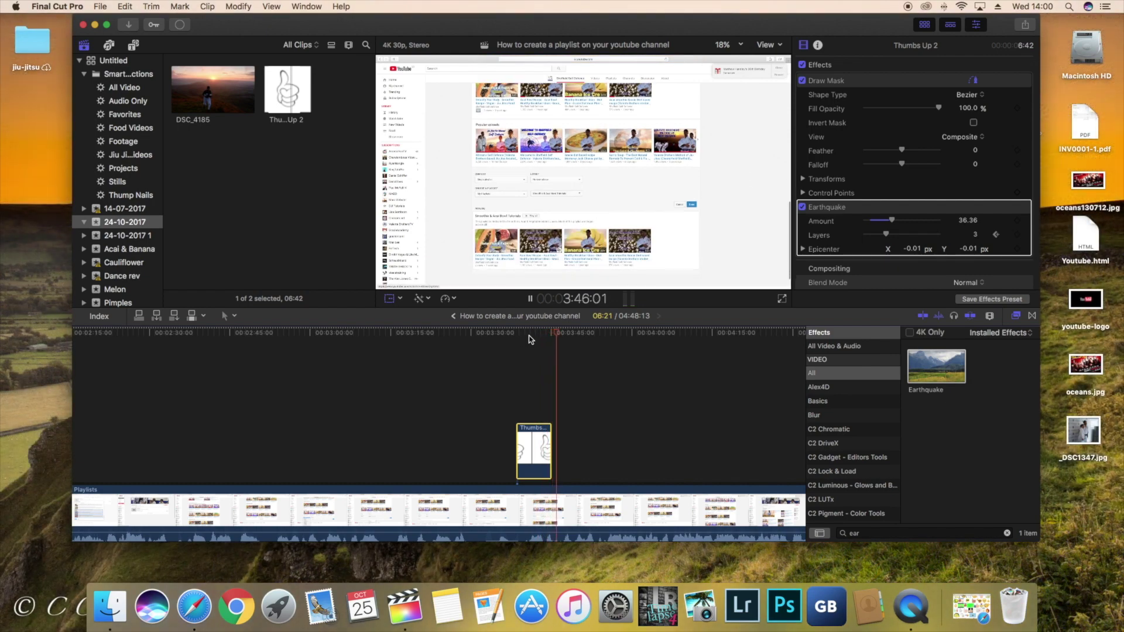
key("space")
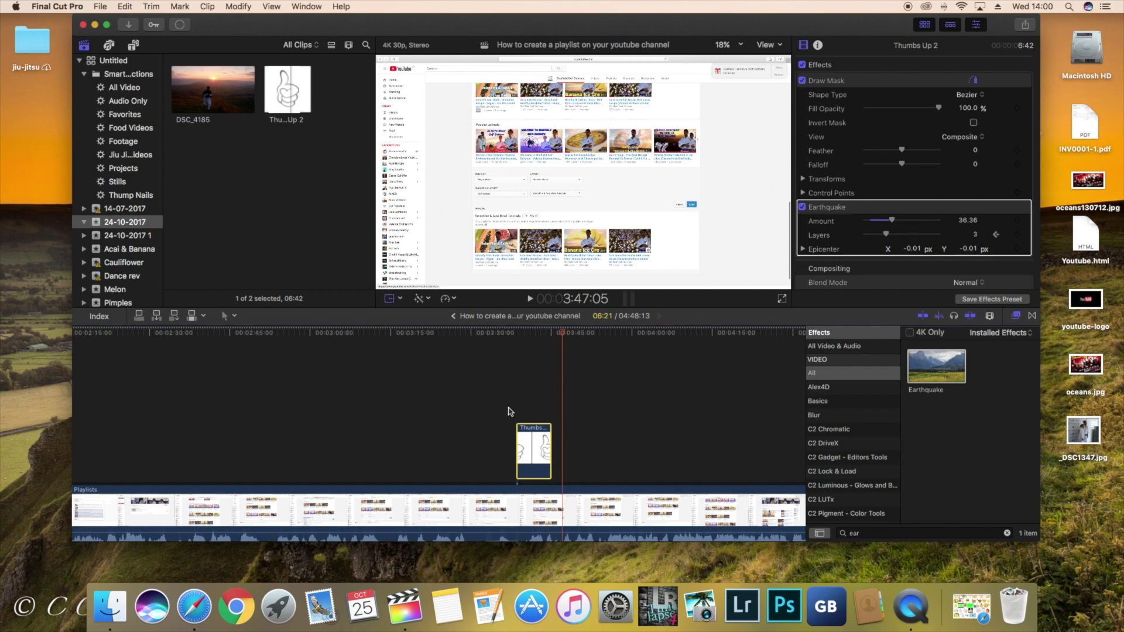
left_click(515, 406)
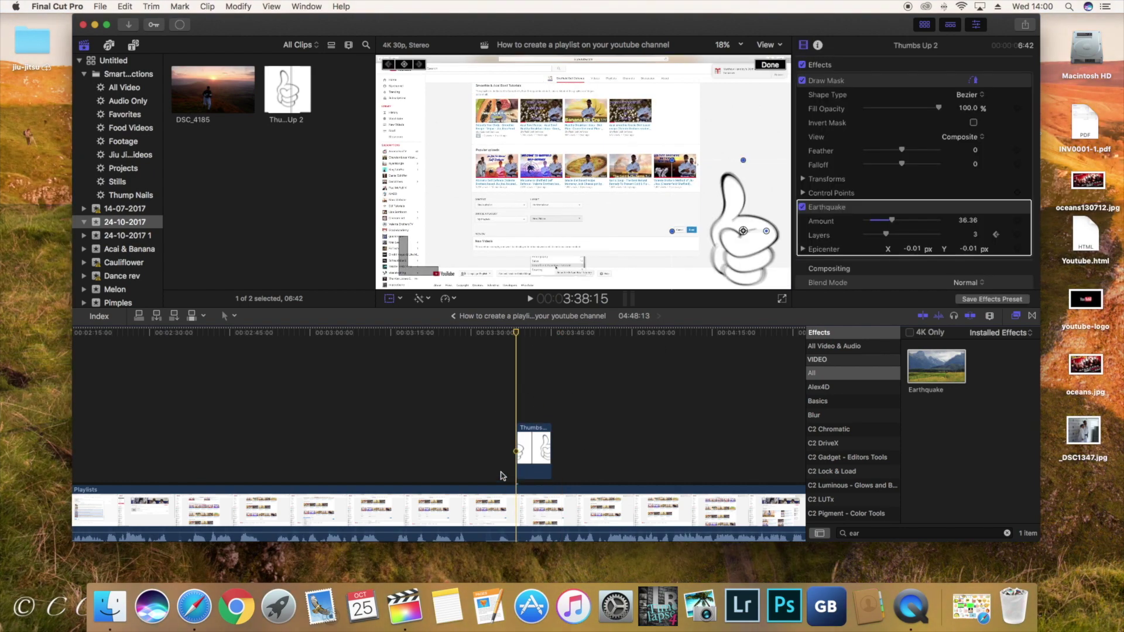
Try a stronger shake near 60, then settle on Amount 26.81 and review it
left_click_drag(892, 221, 910, 220)
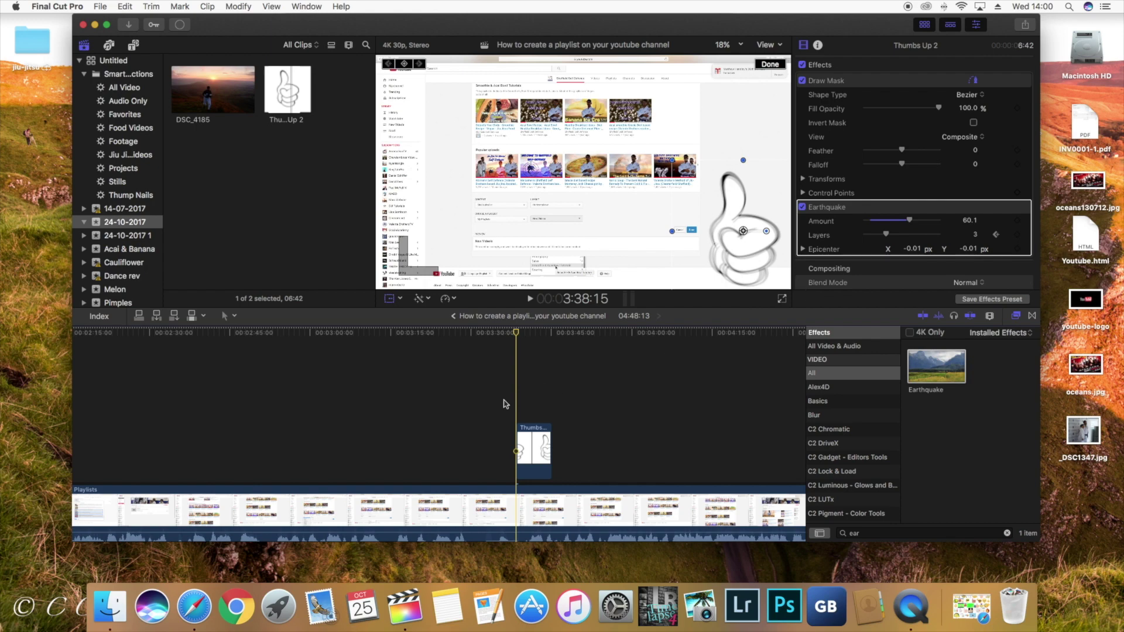
key("space")
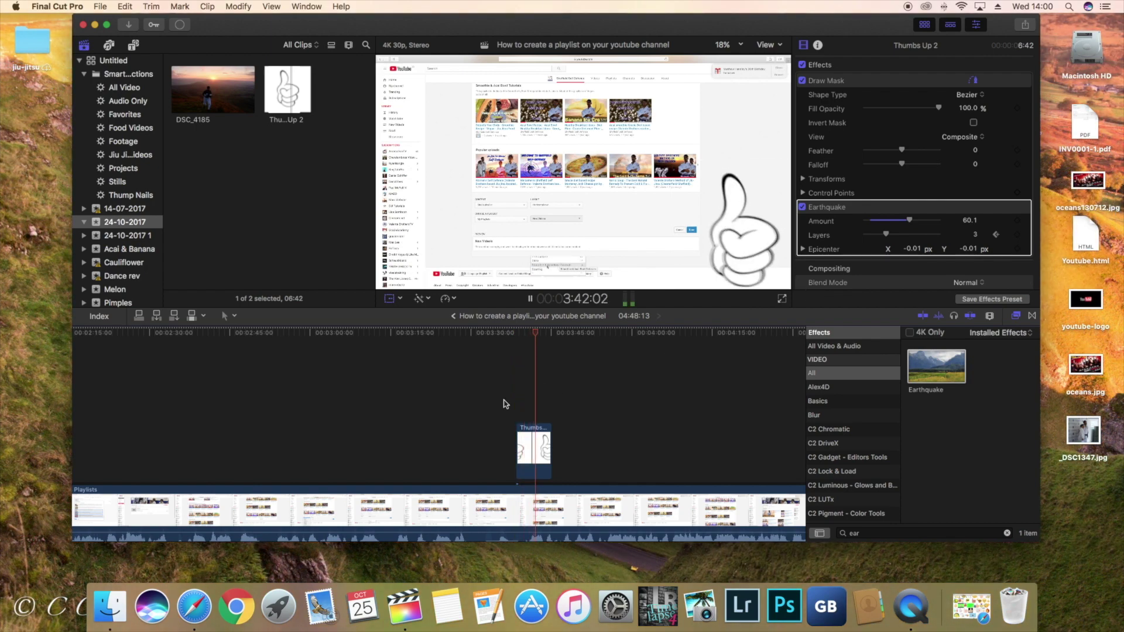
key("space")
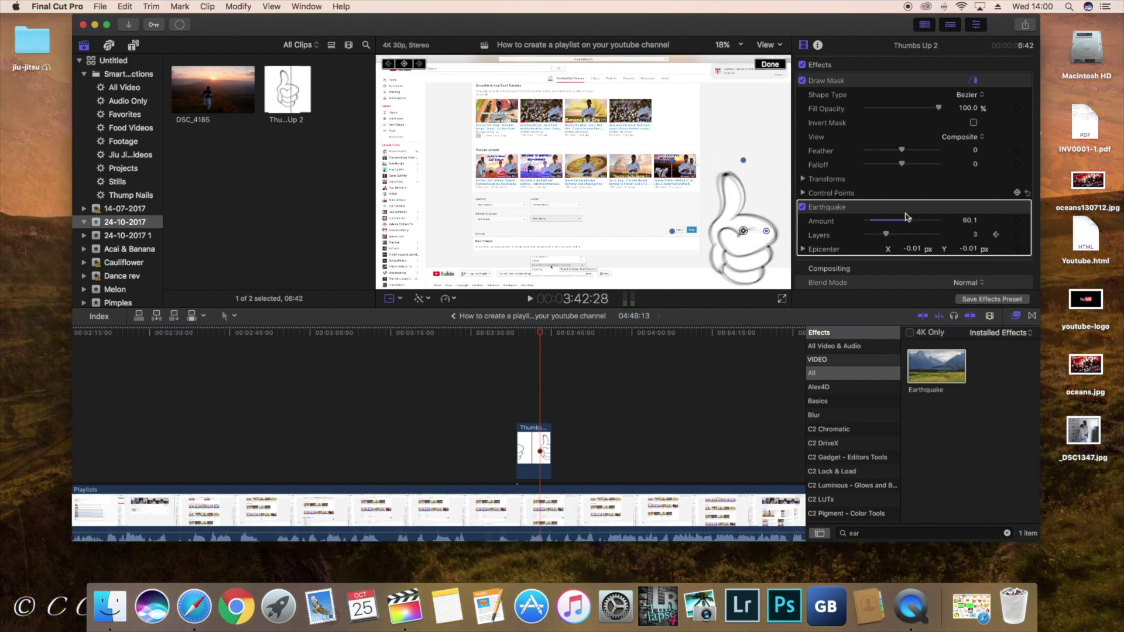
left_click_drag(907, 218, 886, 227)
left_click(504, 409)
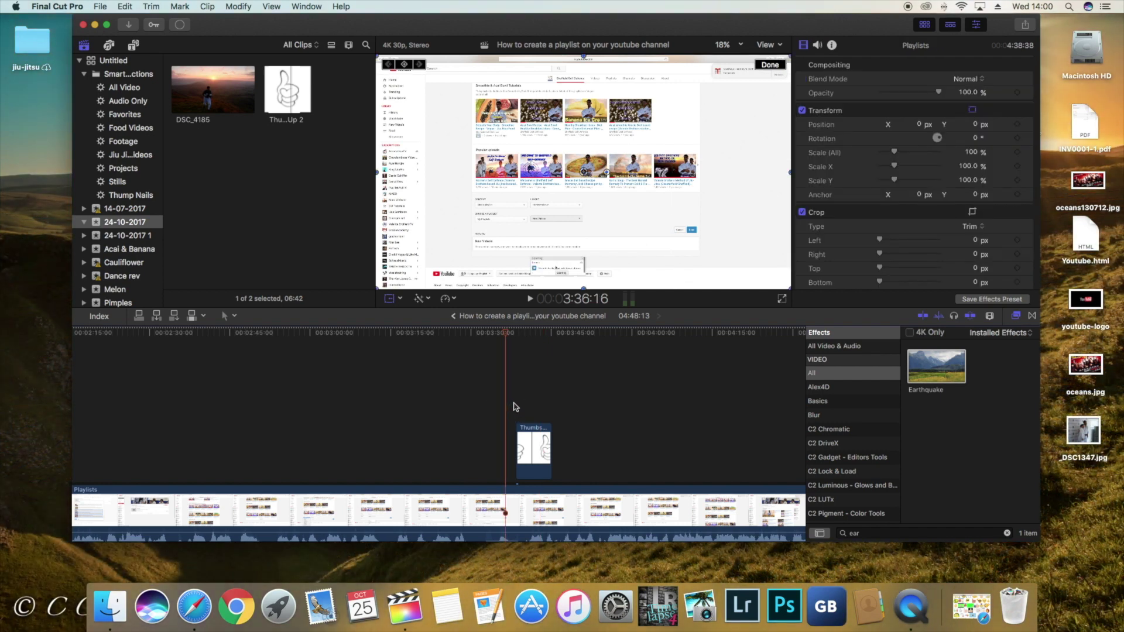
key("space")
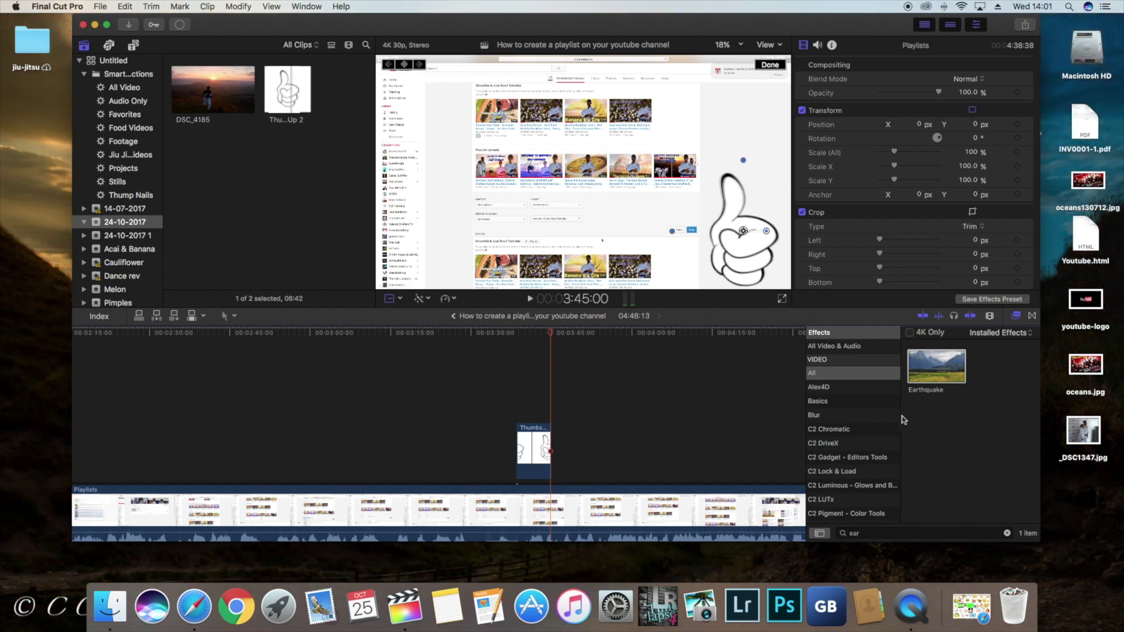
left_click_drag(936, 367, 534, 451)
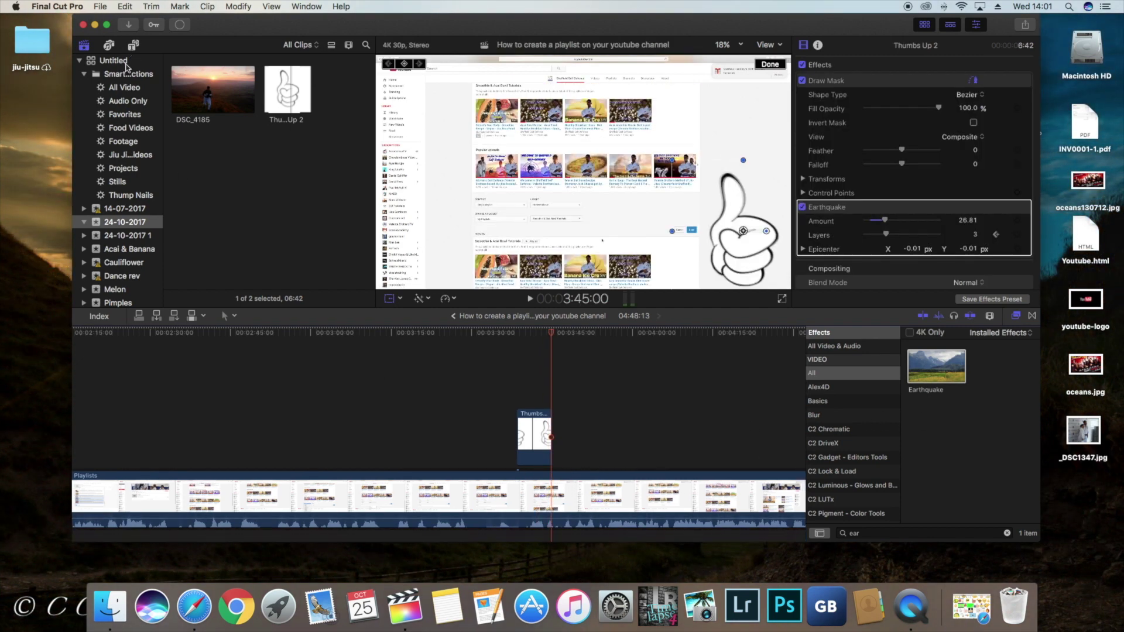
In the Sound Effects library, audition Balloon Blow Up, Clank 1 and Fire 1
left_click(109, 45)
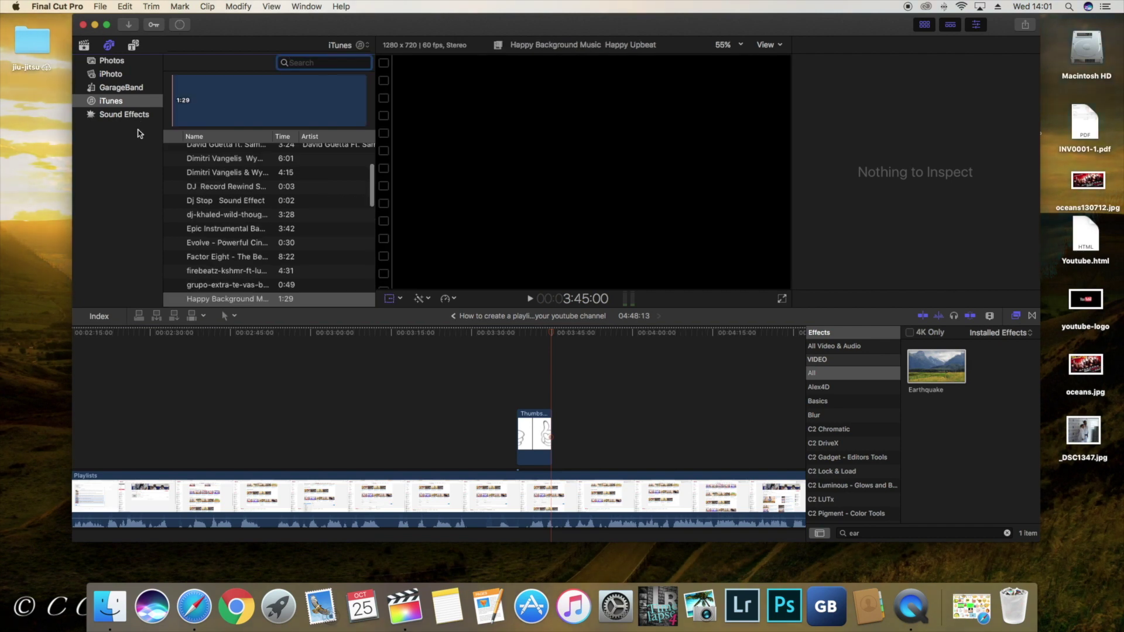
left_click(135, 114)
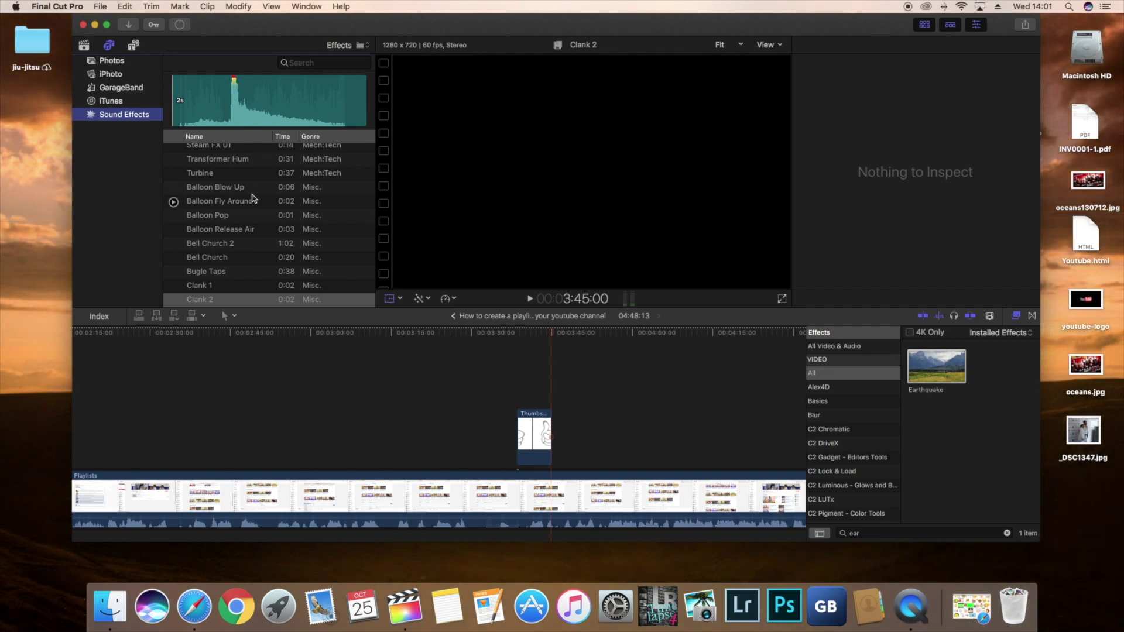
scroll(253, 199, "up", 3)
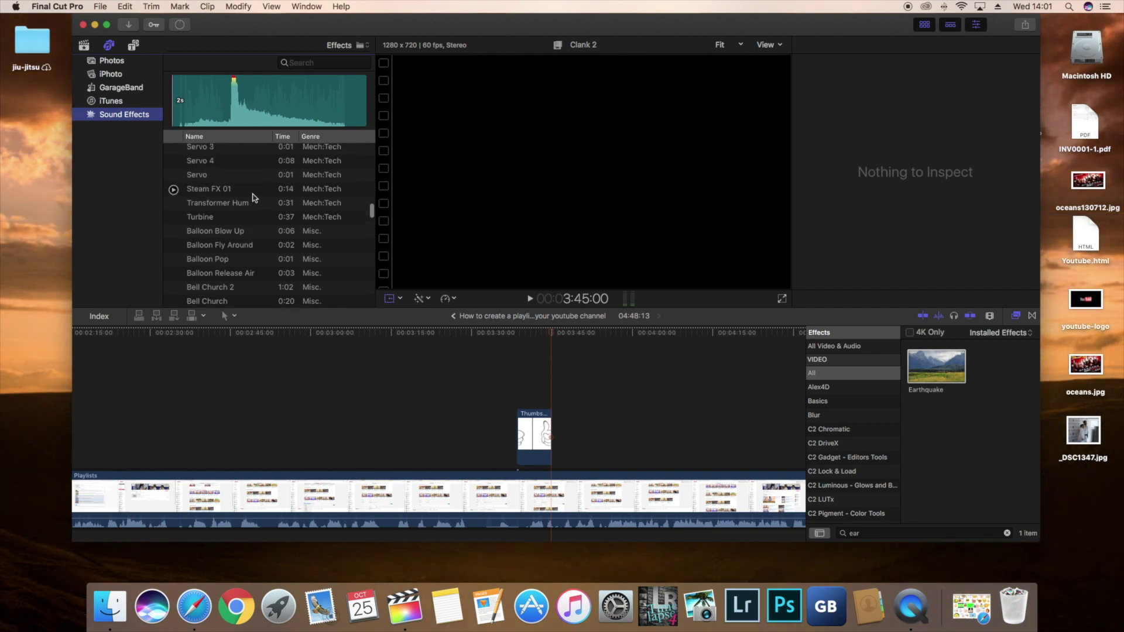
left_click(173, 232)
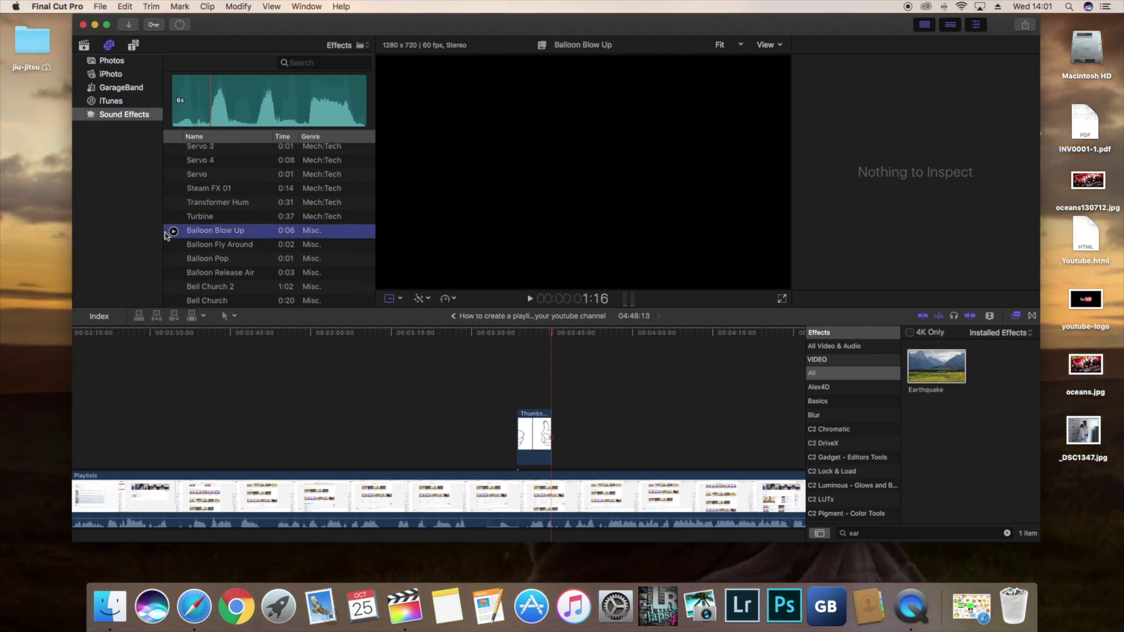
key("XF86AudioRaiseVolume")
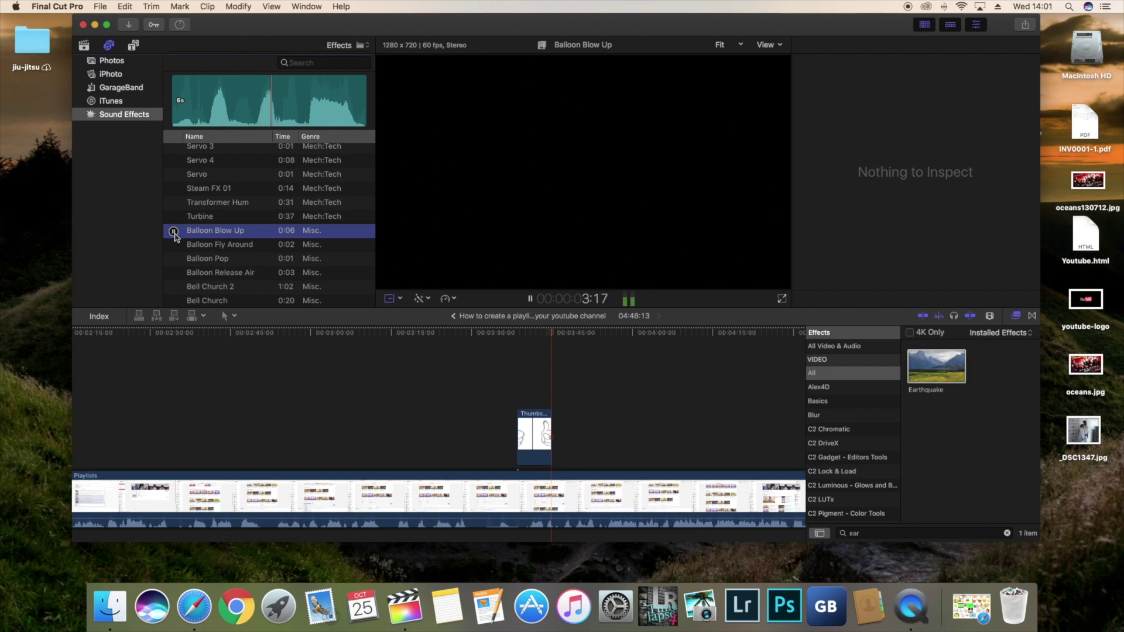
scroll(222, 285, "down", 5)
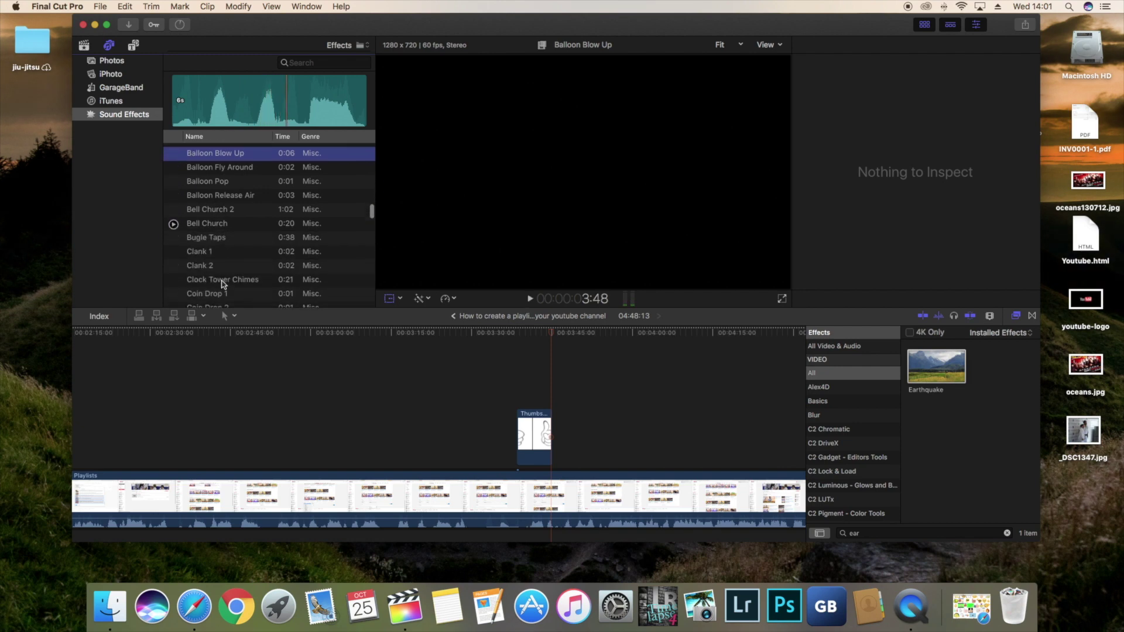
left_click(173, 225)
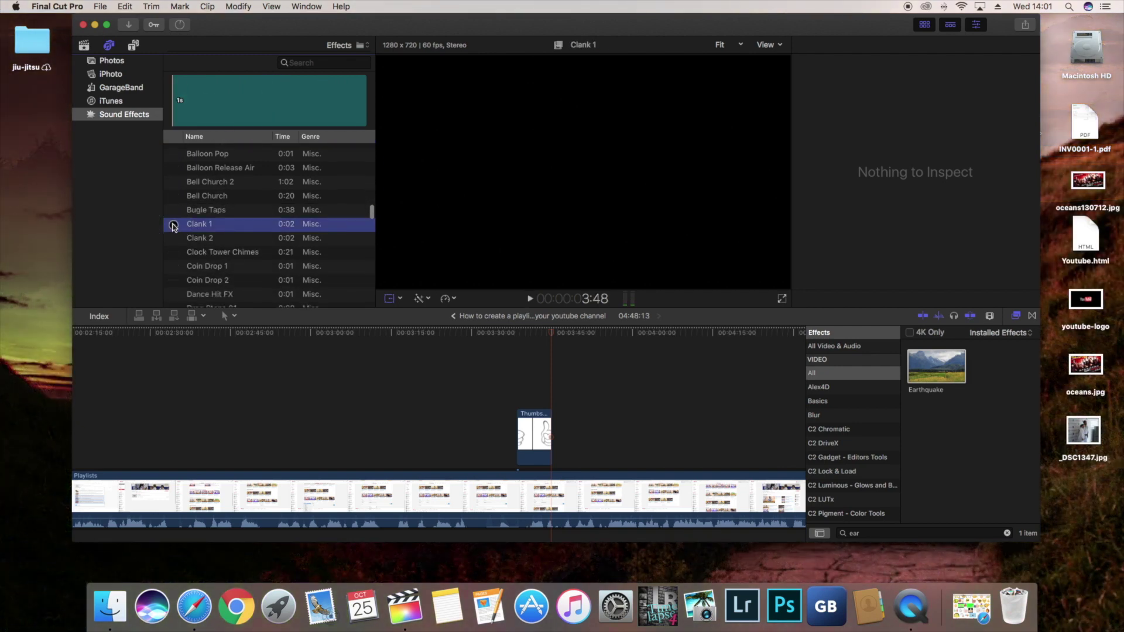
scroll(199, 274, "down", 8)
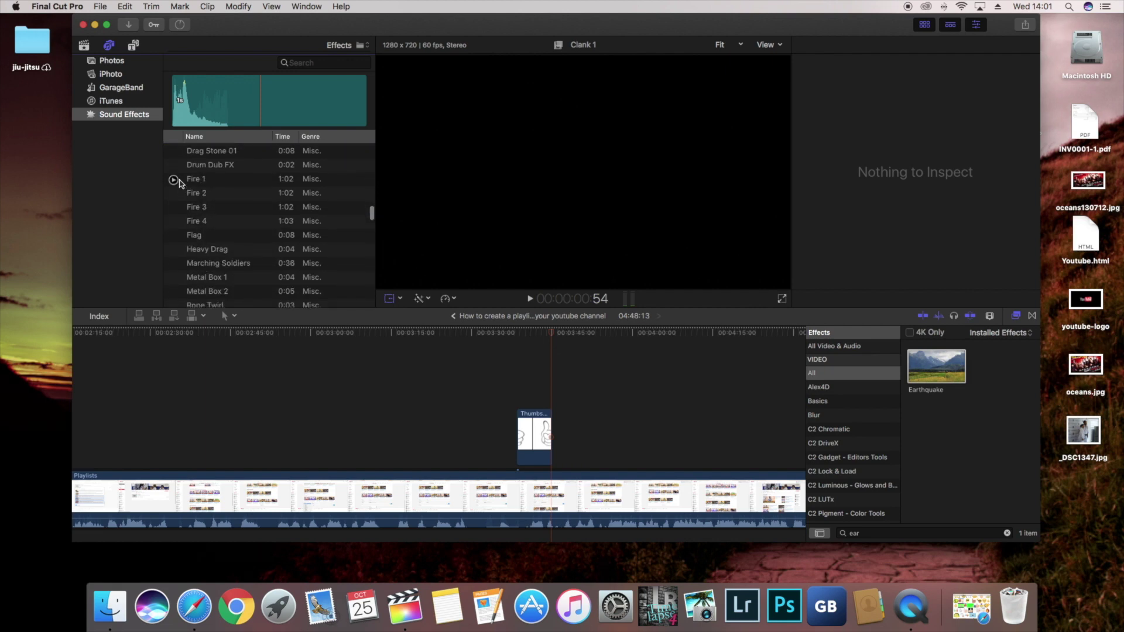
left_click(174, 180)
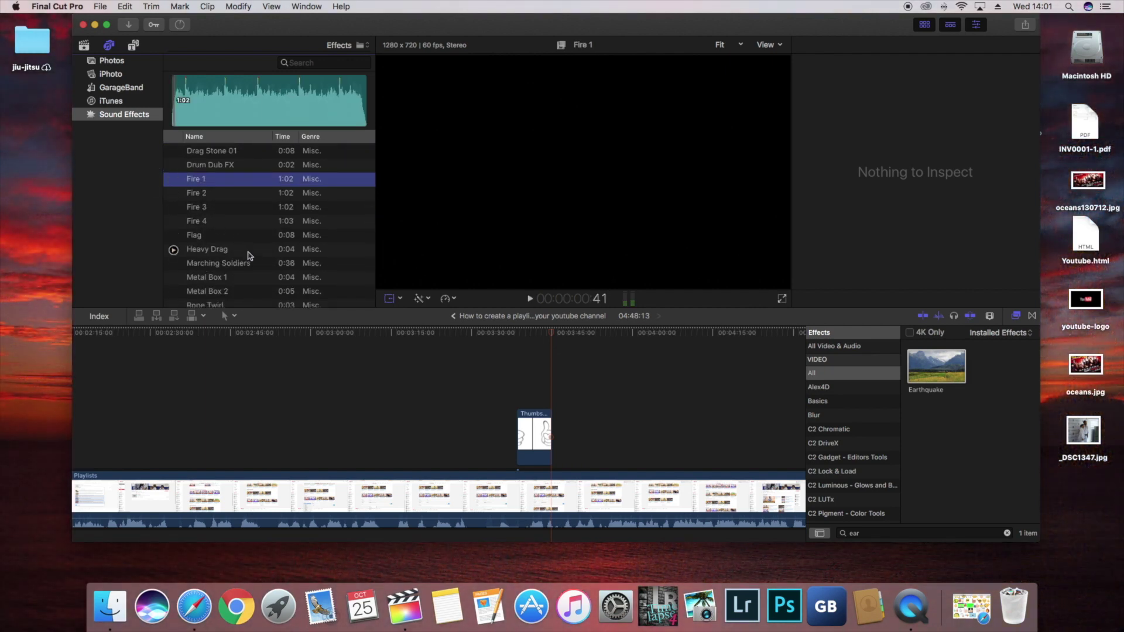
scroll(249, 256, "down", 6)
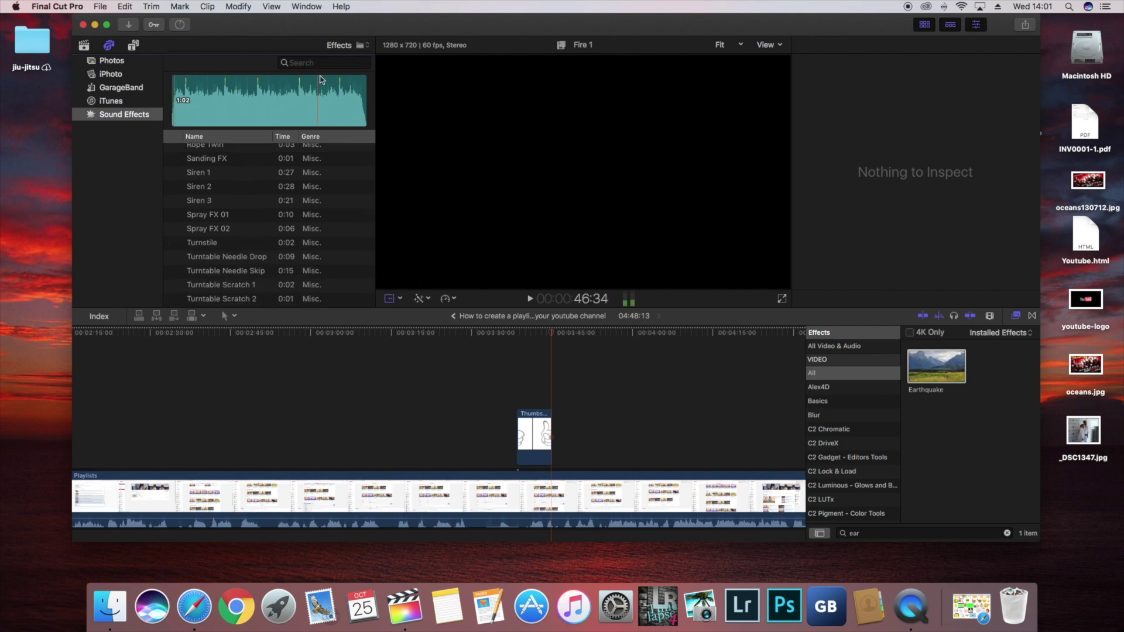
Search for 'bell' and preview Bell Church 2 and Bell Cascade 2
type("bell")
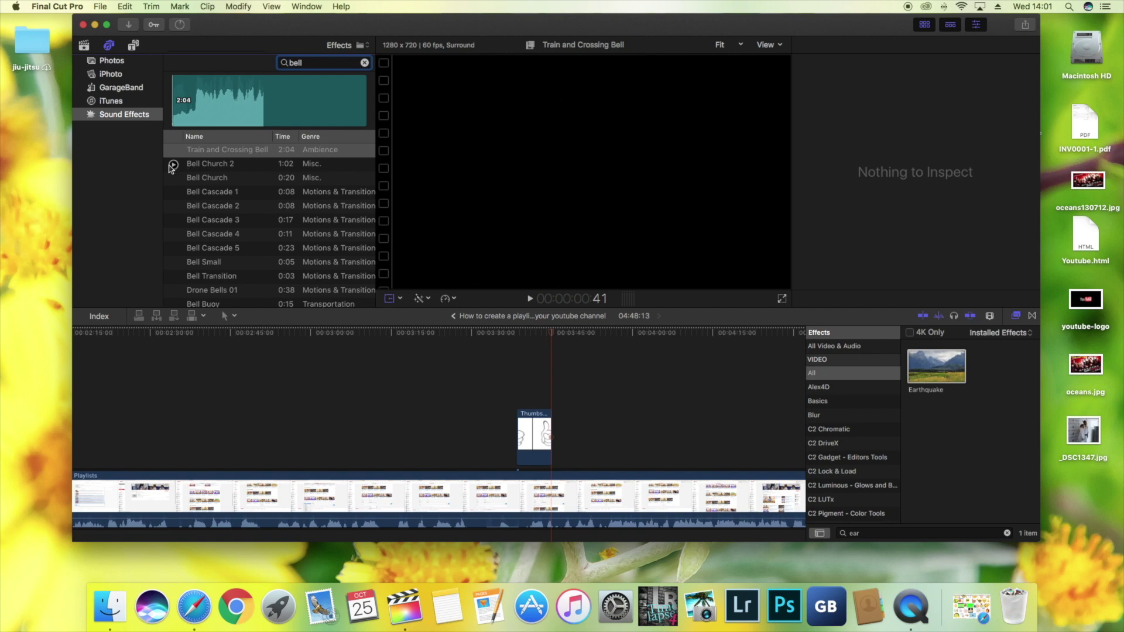
left_click(174, 165)
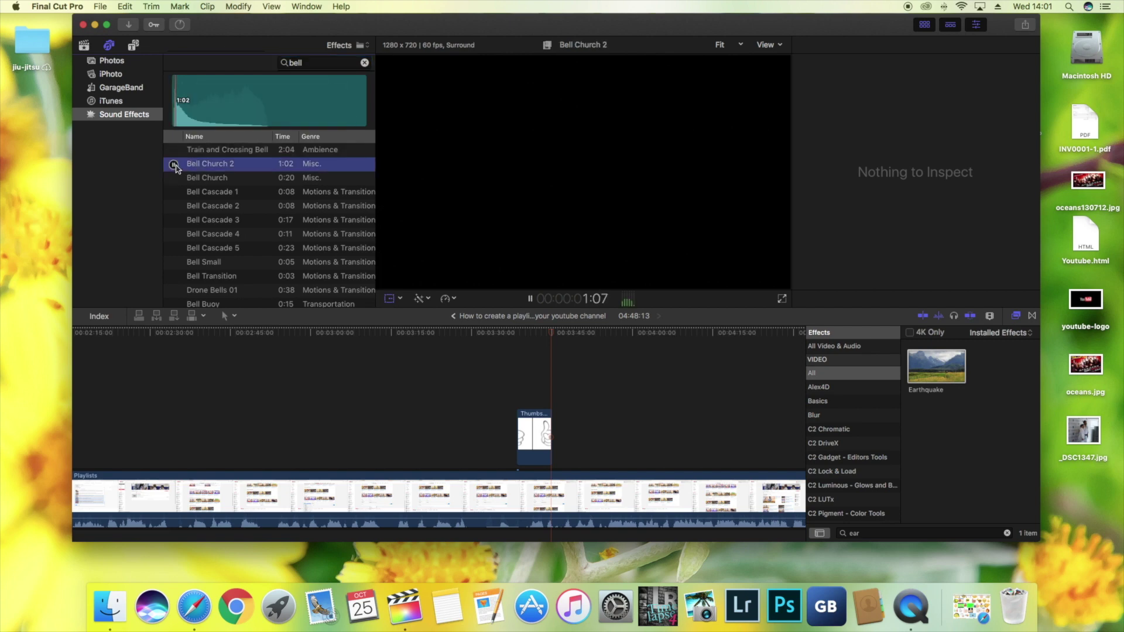
left_click(173, 207)
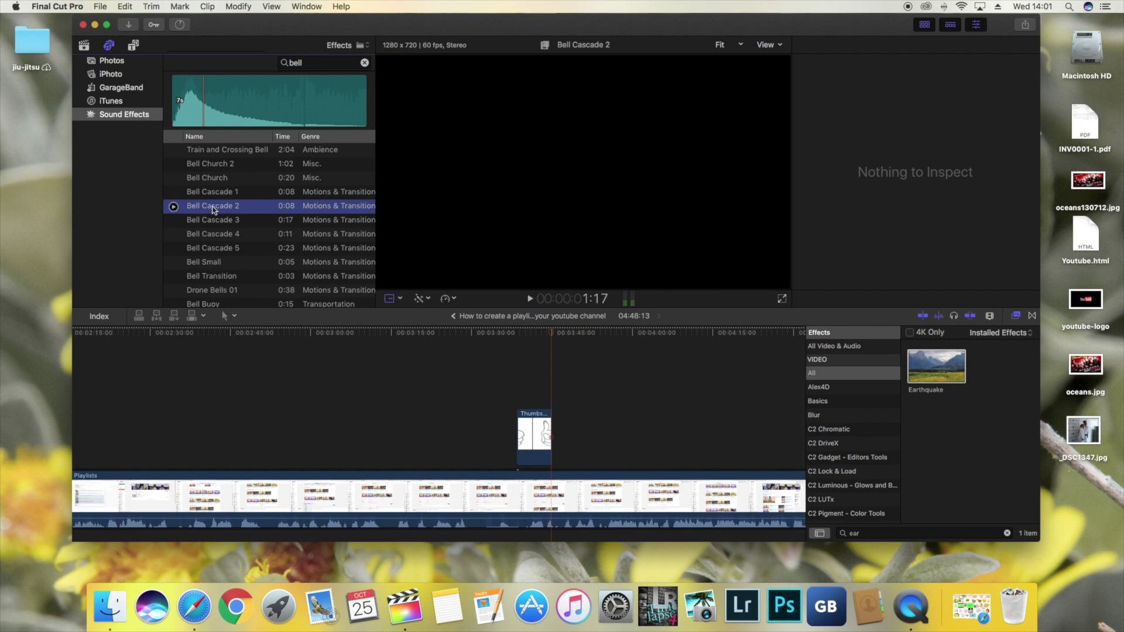
Place Bell Cascade 2 beneath the Thumbs Up clip and trim it to end with the clip
left_click_drag(373, 411, 551, 475)
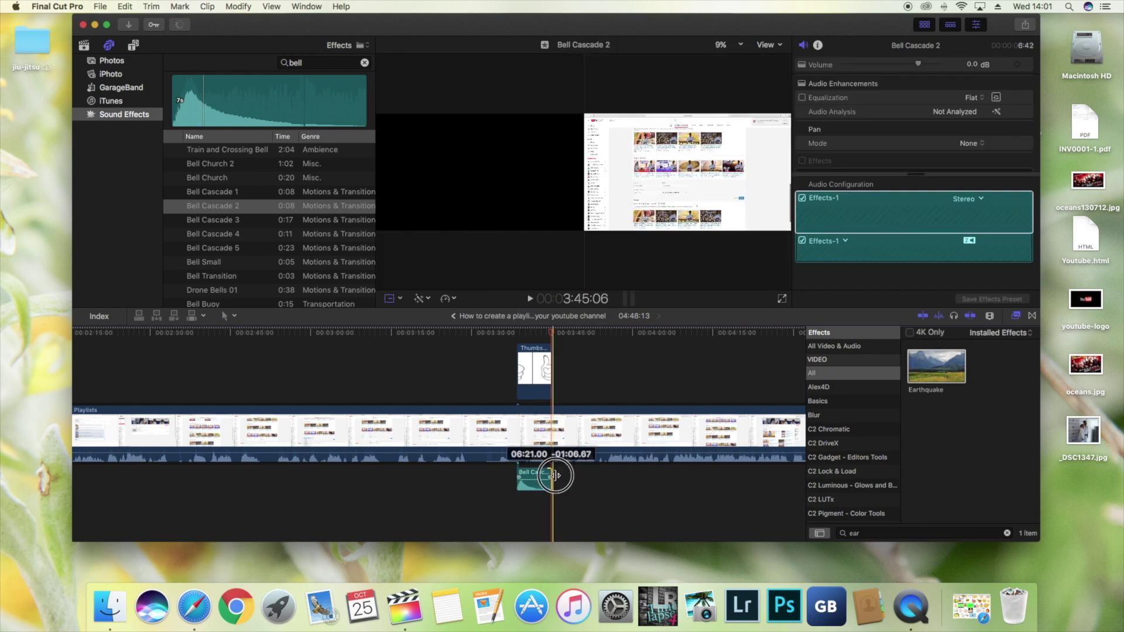
left_click(496, 347)
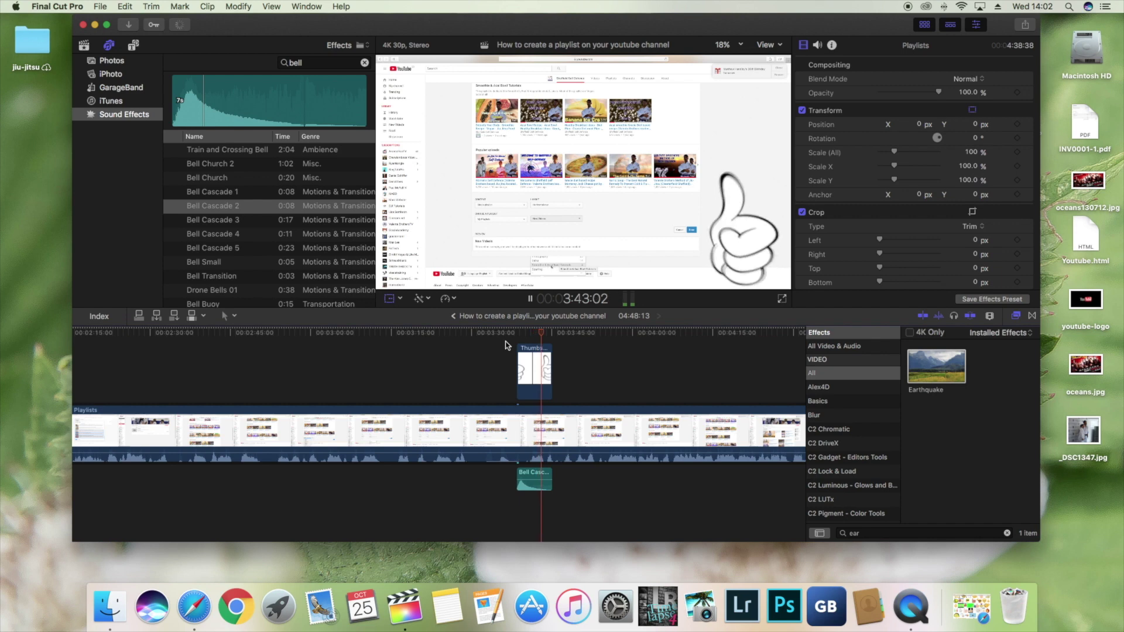
key("space")
key("shift+t")
Audition Bell Transition, Bell Small, Bell Buoy, Bell Fire Alarm and Bell School Exterior
left_click(520, 349)
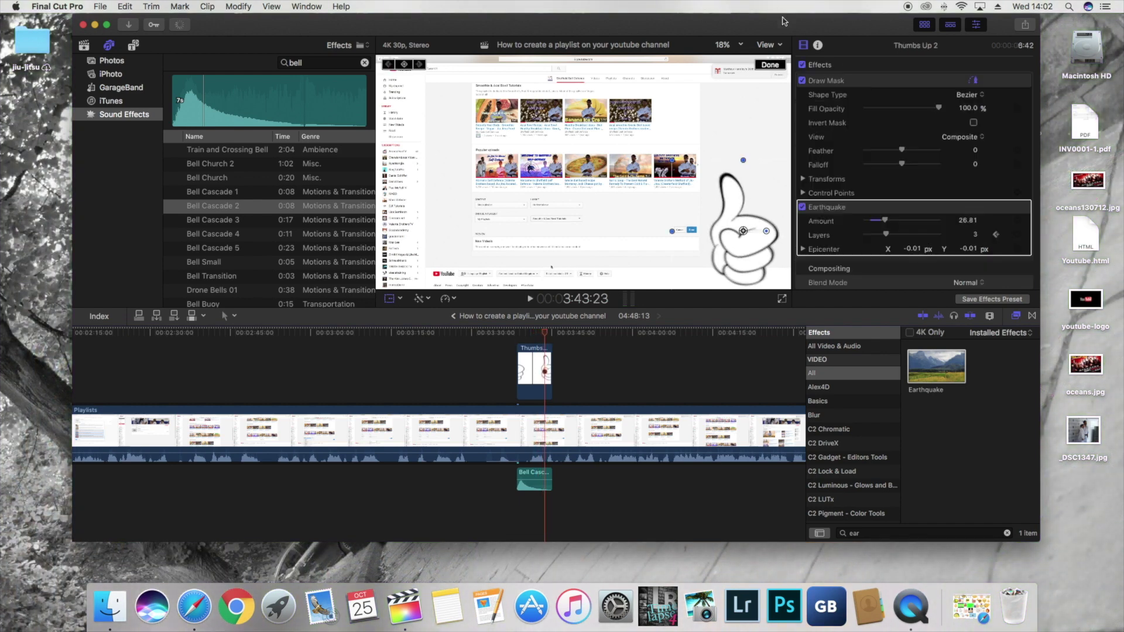
scroll(174, 276, "down", 2)
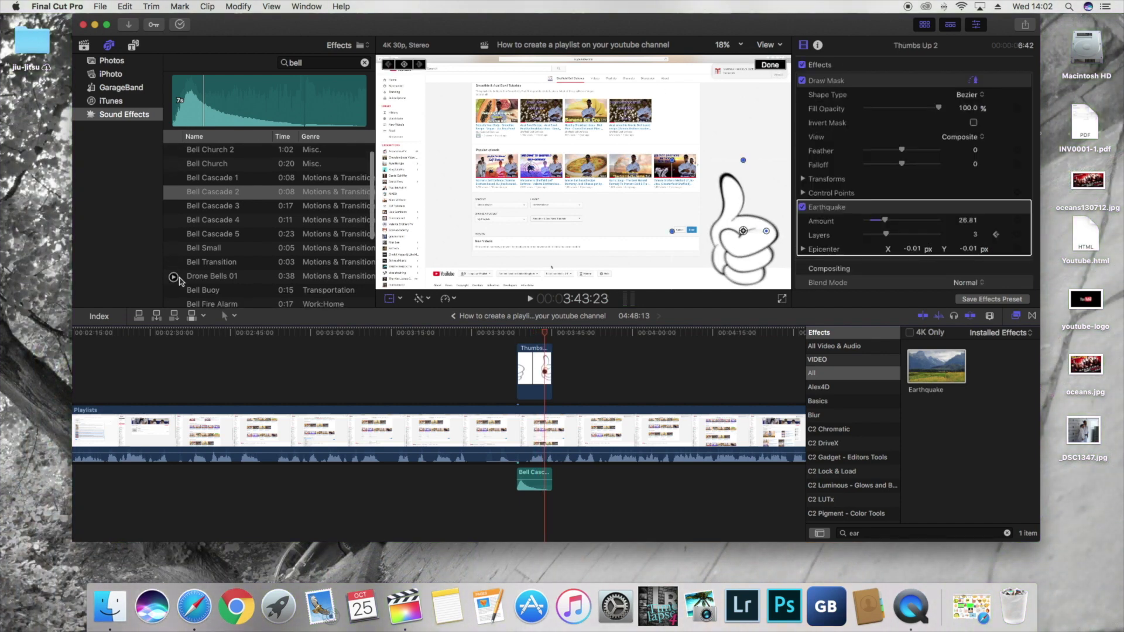
left_click(174, 243)
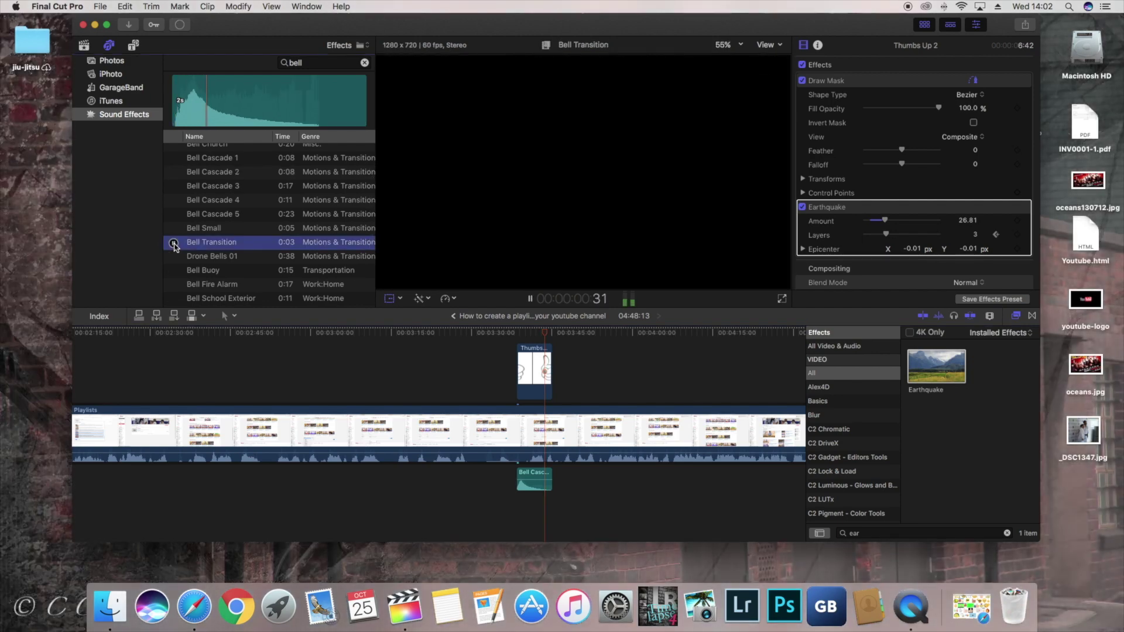
left_click(175, 228)
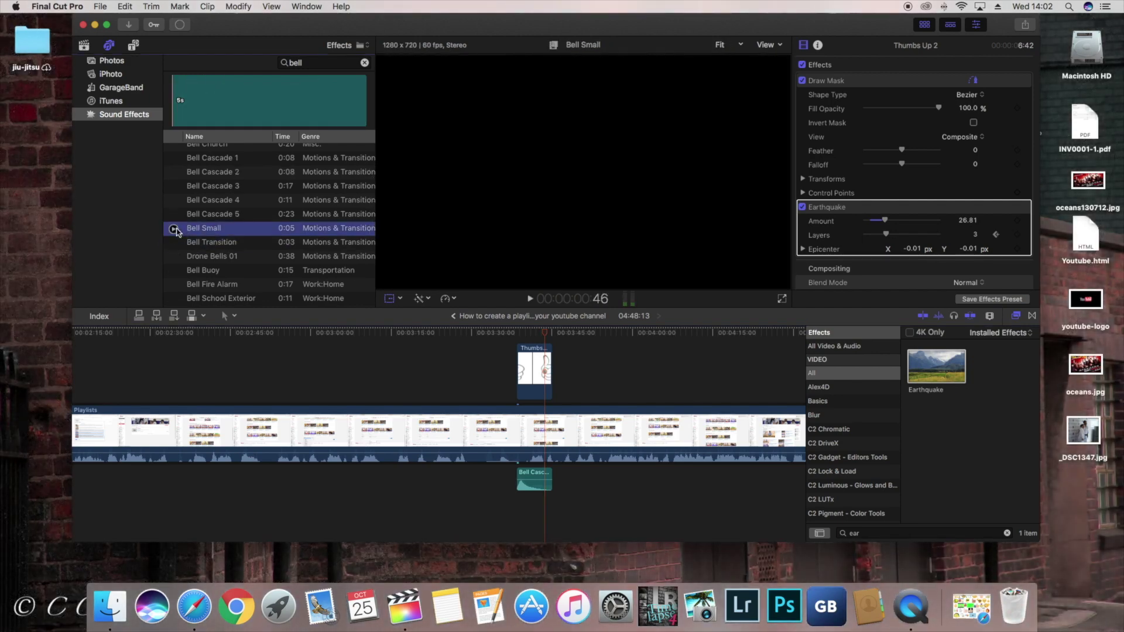
left_click(173, 271)
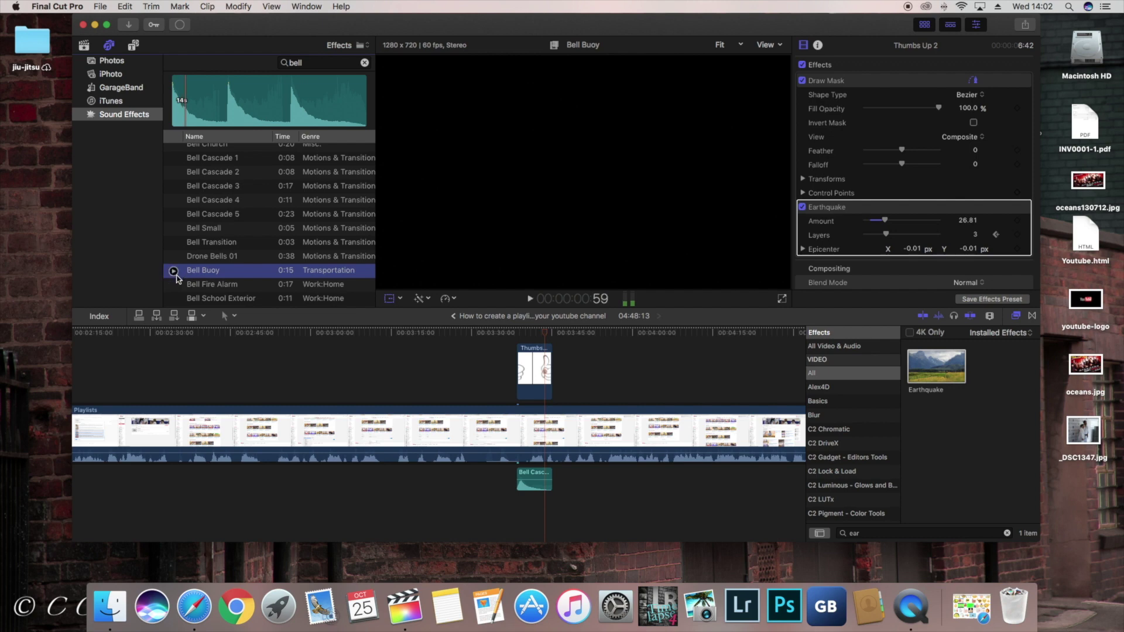
left_click(174, 286)
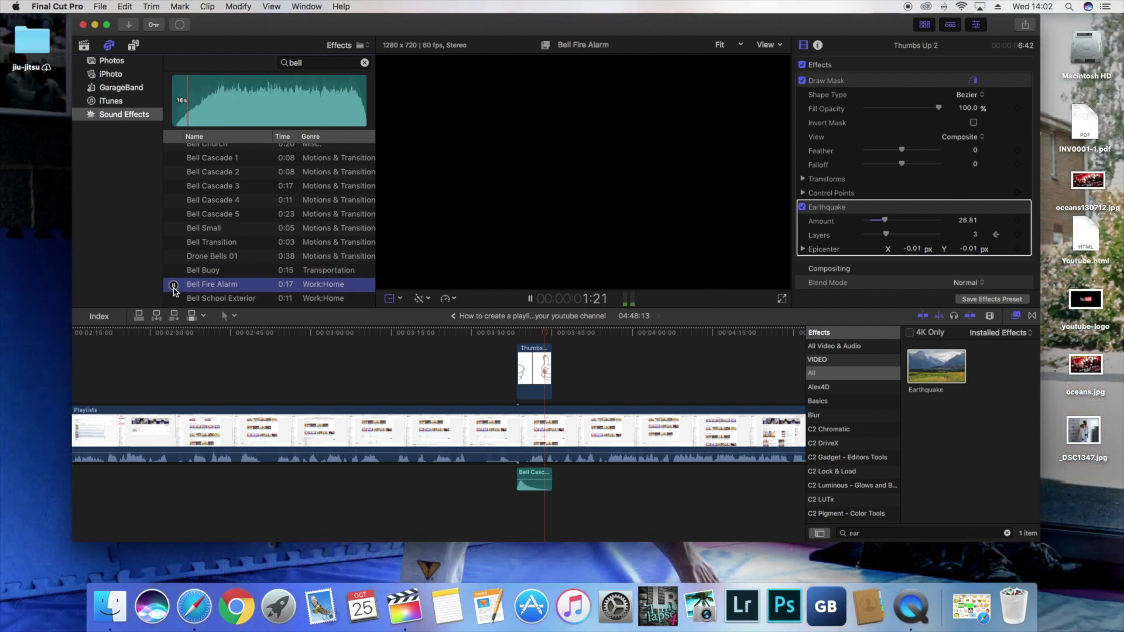
scroll(217, 277, "down", 1)
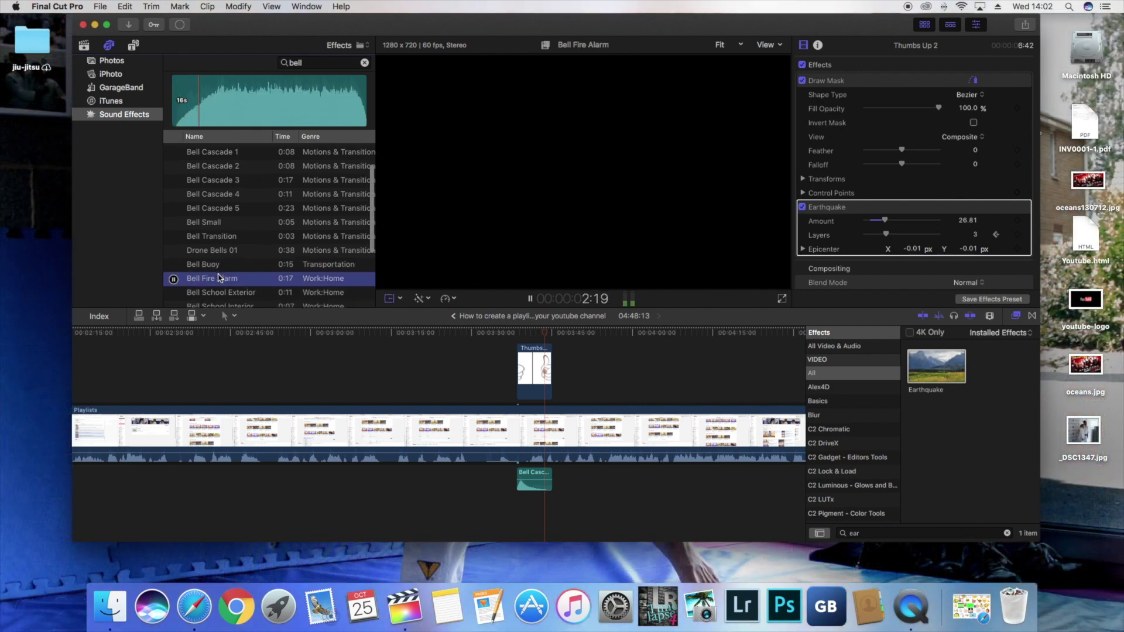
left_click(174, 292)
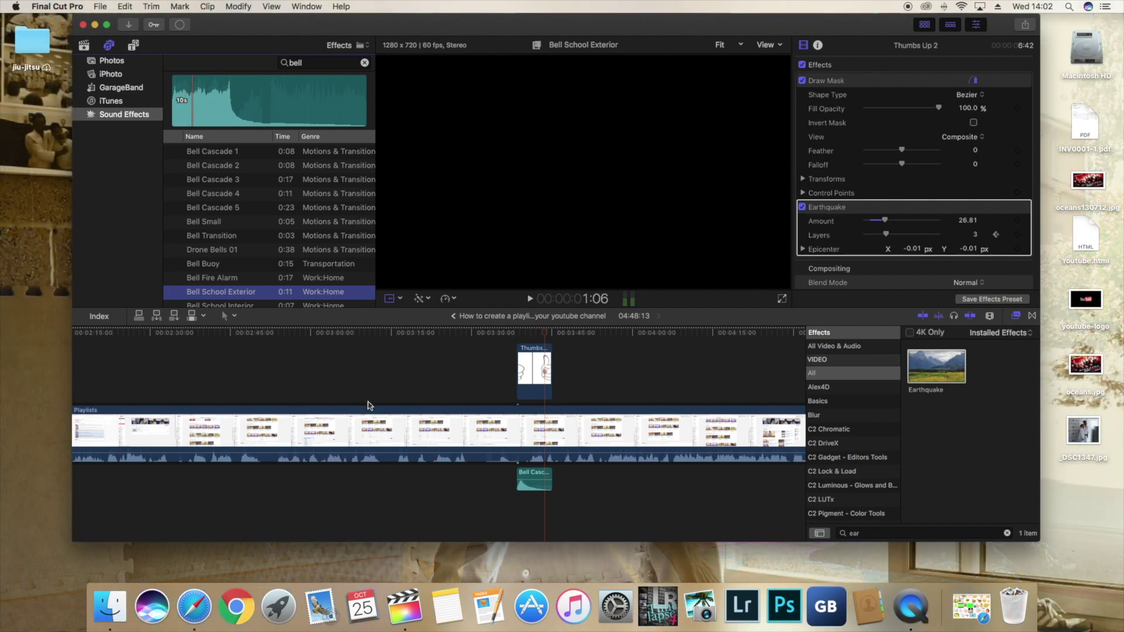
Delete the Bell Cascade clip and put Bell School Exterior beneath the thumbs-up
left_click(539, 481)
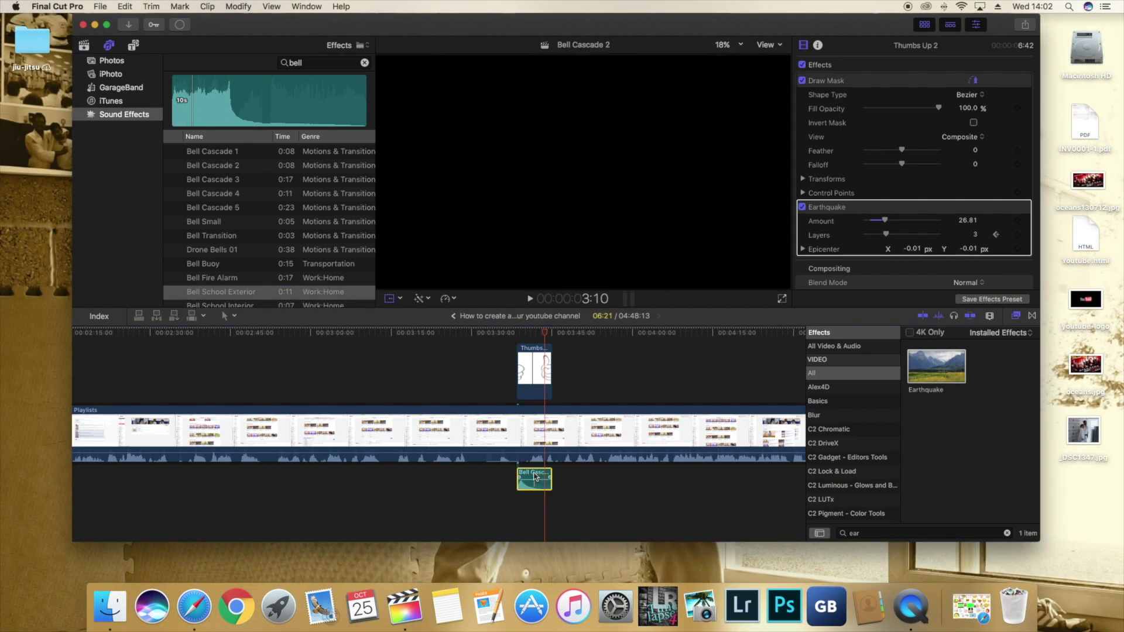
key("Delete")
left_click_drag(222, 293, 551, 478)
left_click(507, 374)
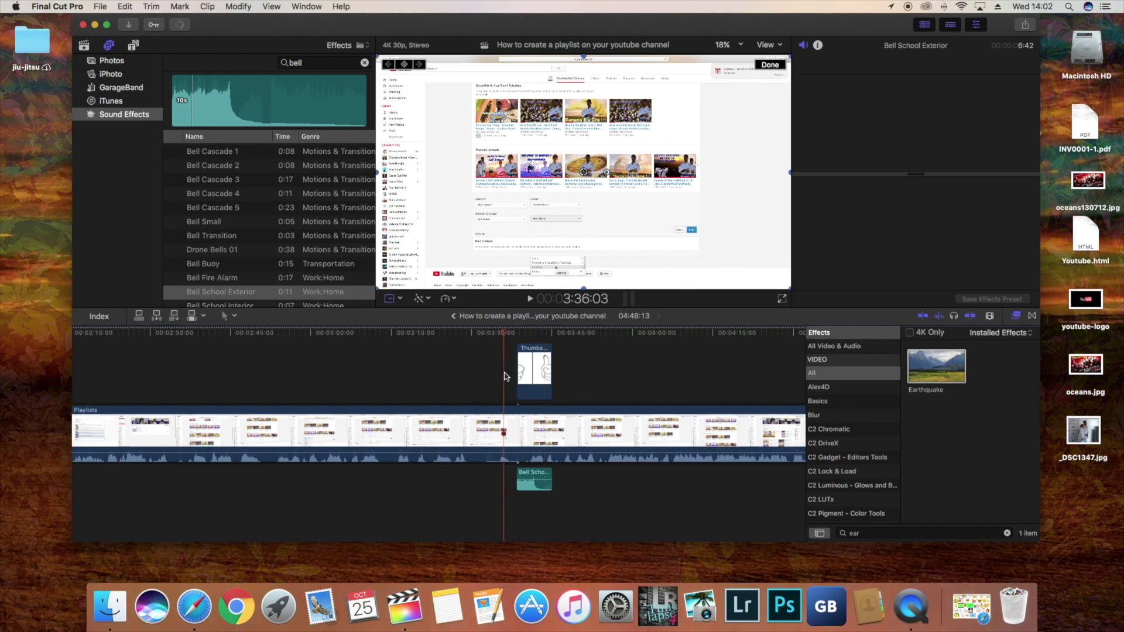
key("space")
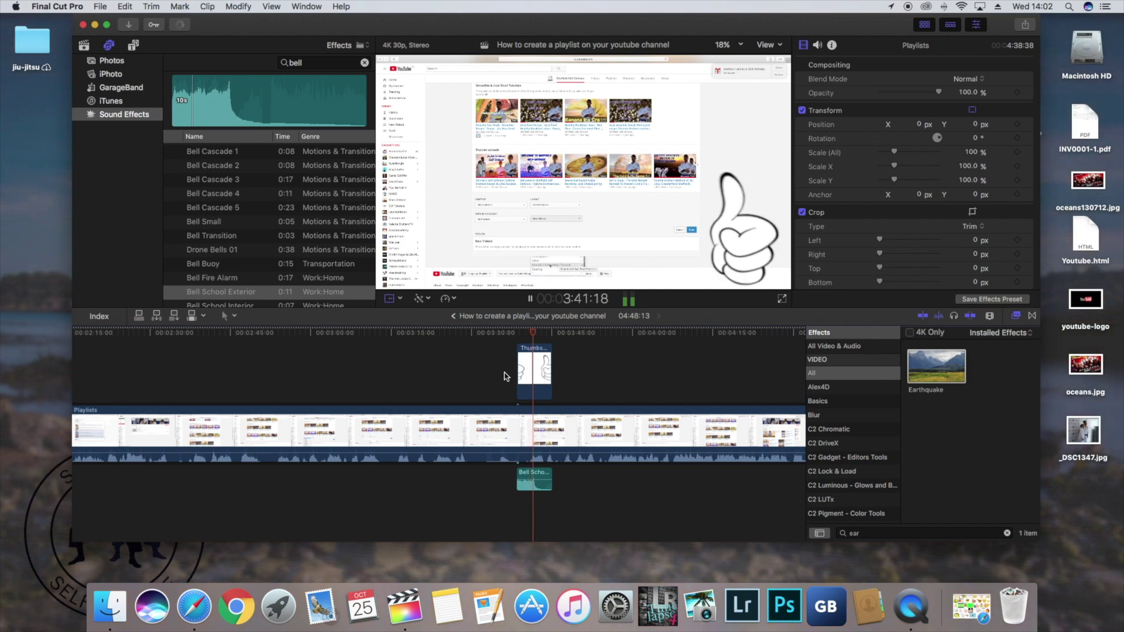
key("space")
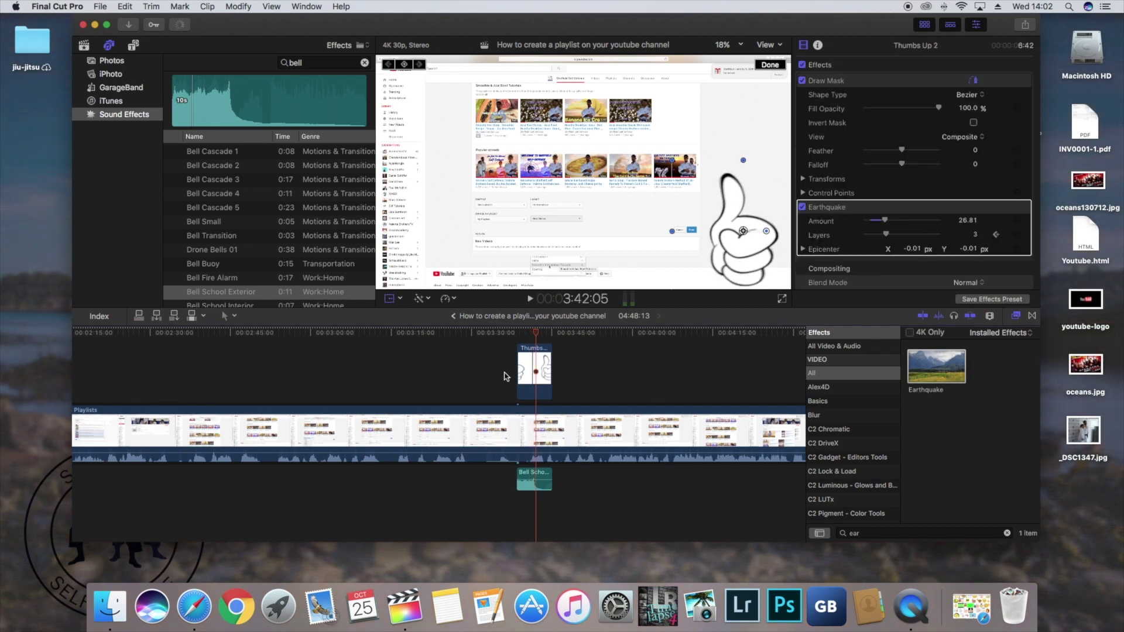
scroll(572, 388, "up", 5)
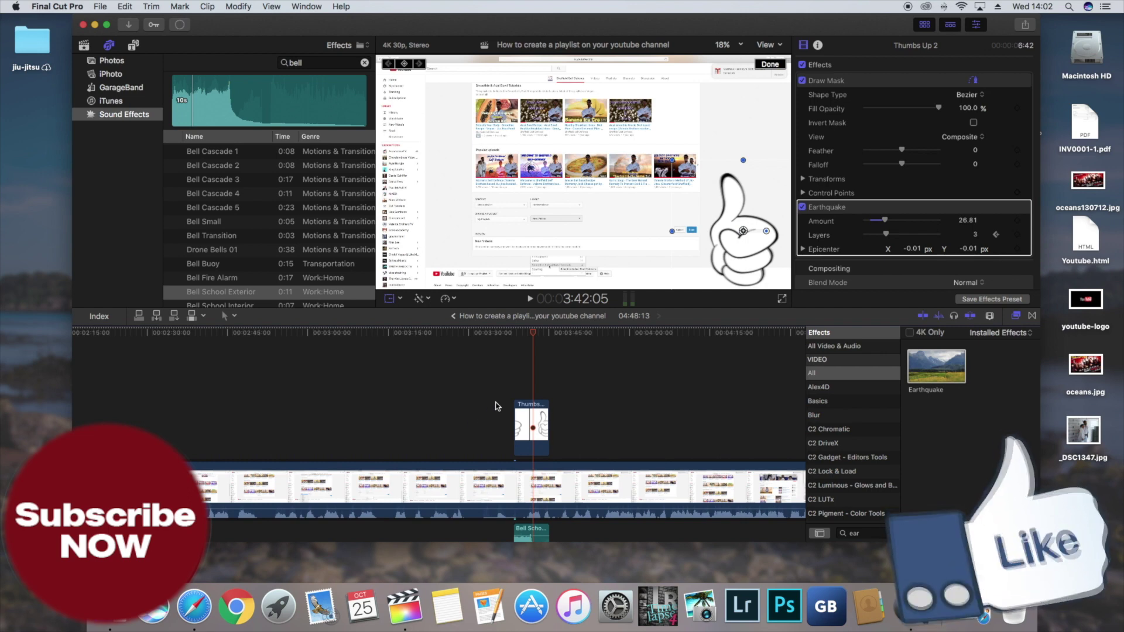
scroll(494, 408, "down", 2)
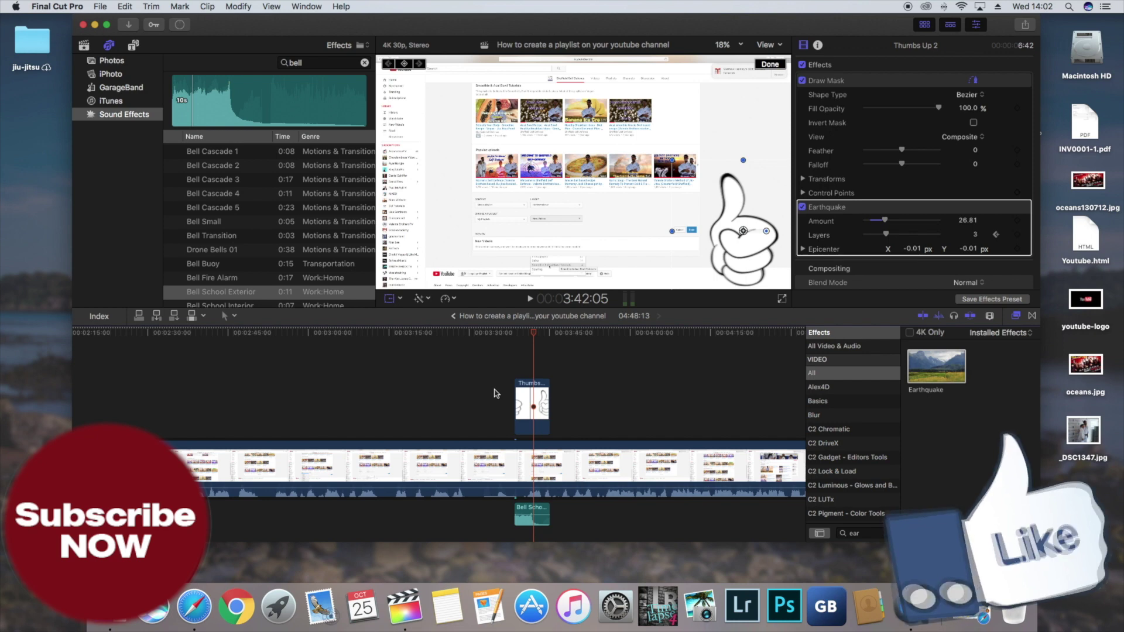
scroll(502, 387, "up", 1)
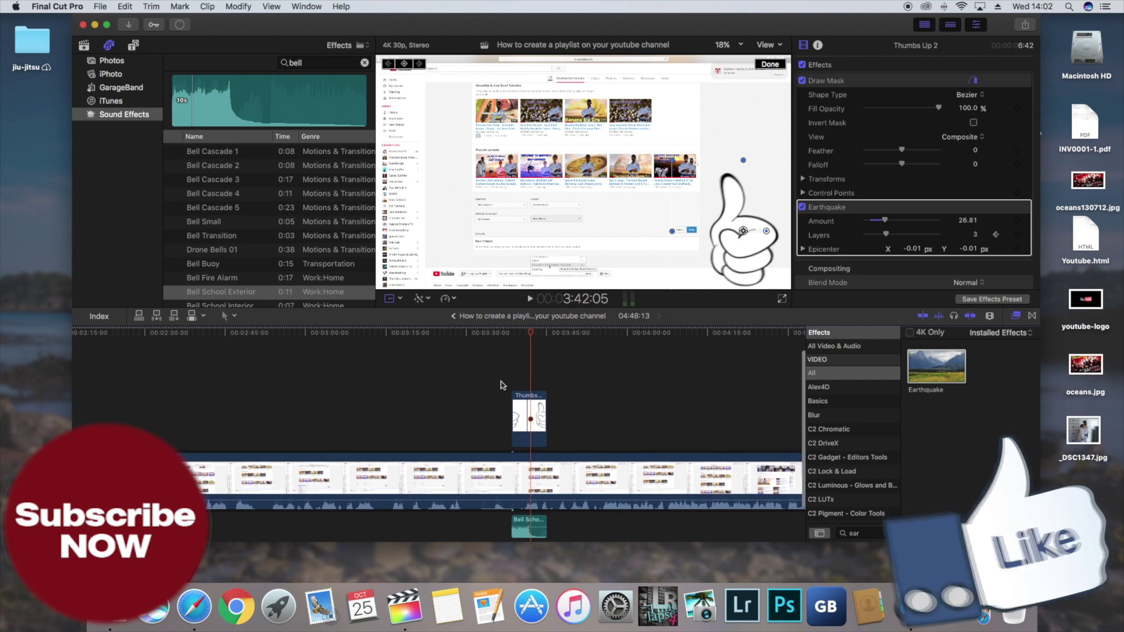
scroll(501, 384, "left", 5)
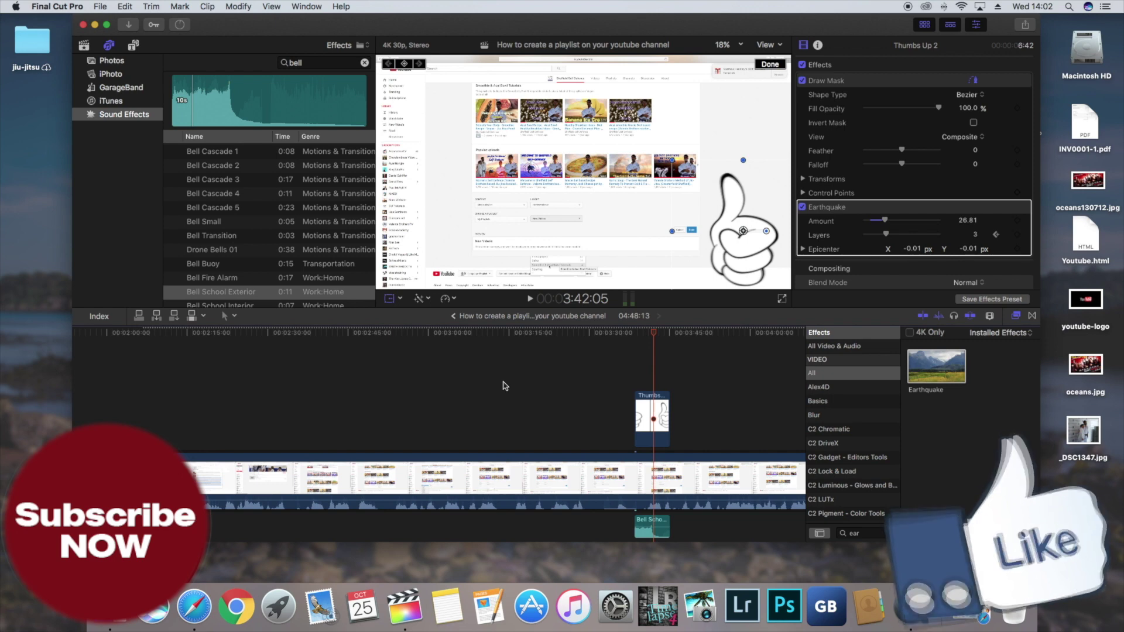
scroll(504, 385, "left", 2)
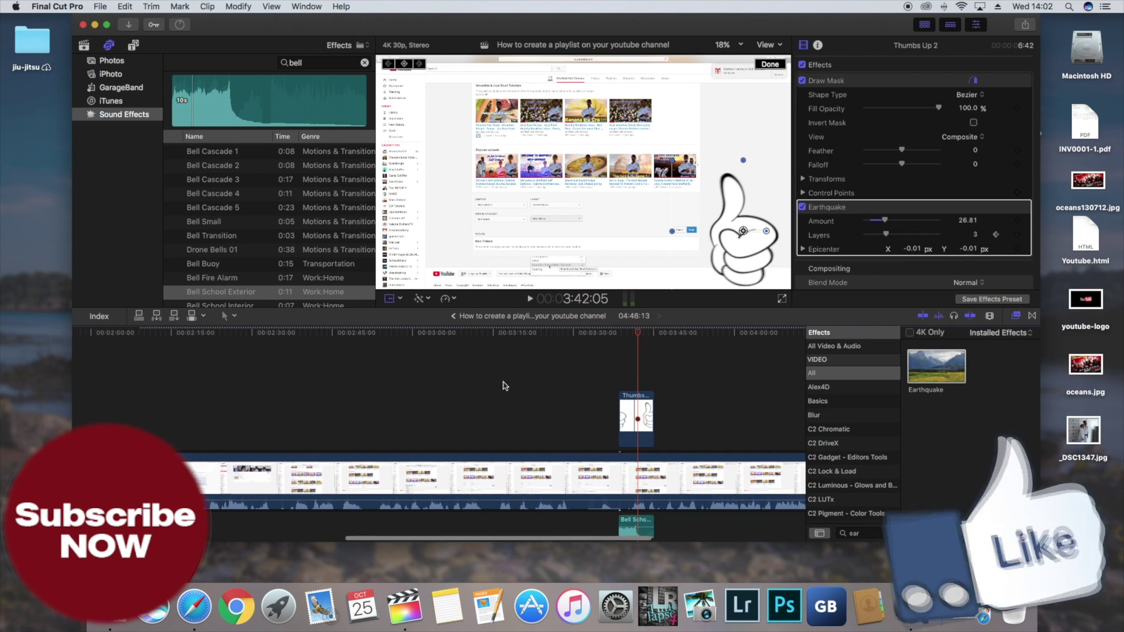